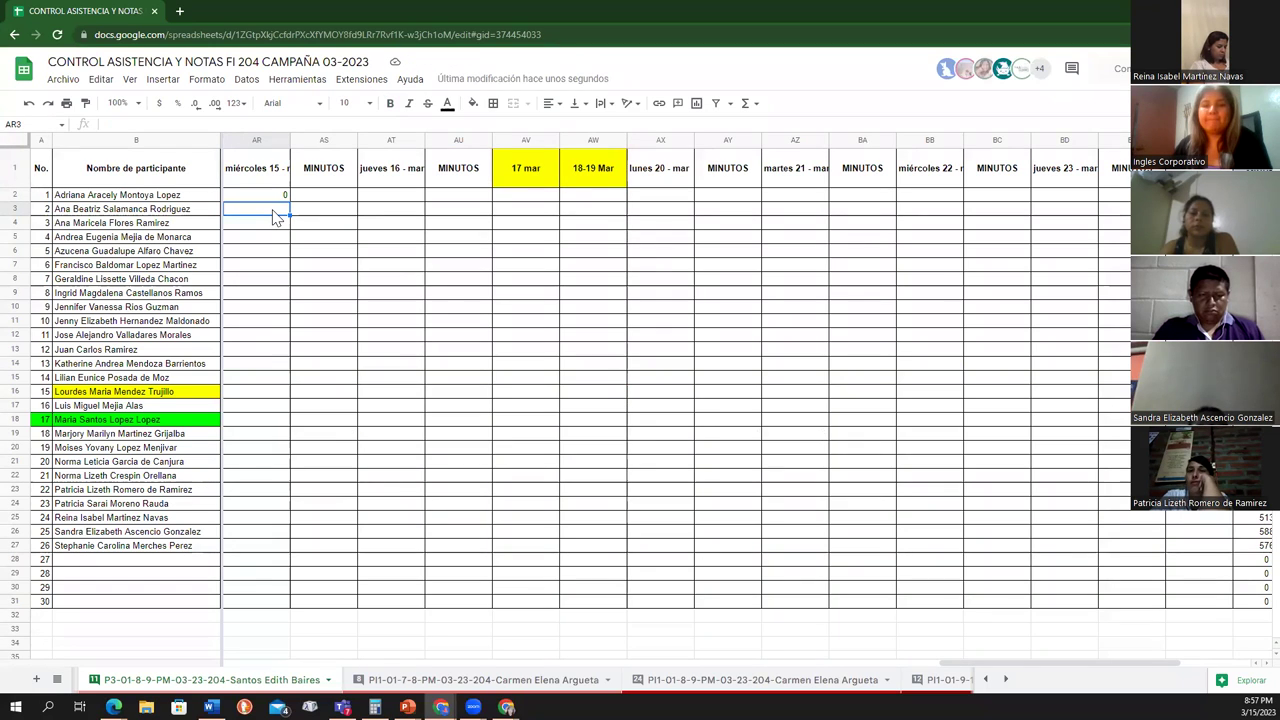
- Record attendance in the miércoles 15 column as 0 for participant No. 2 and 1 for participant No. 1
type("0")
key("Return")
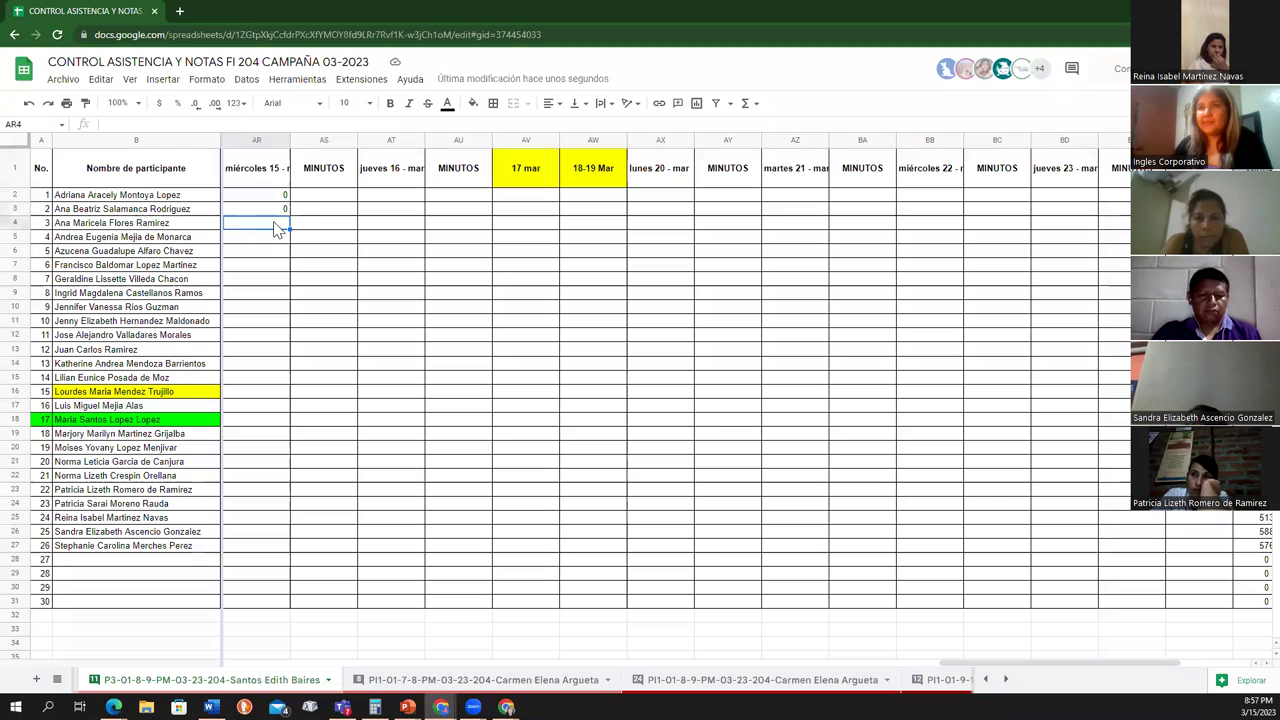
left_click(283, 198)
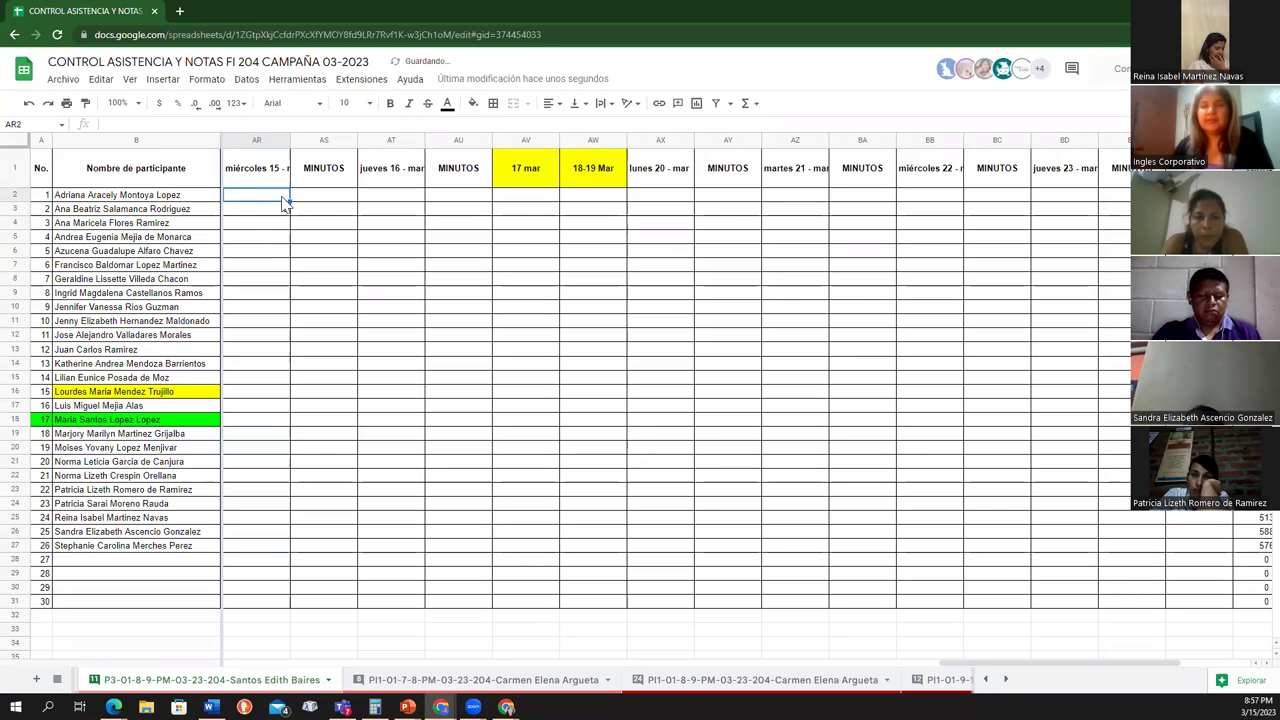
type("1")
left_click(278, 226)
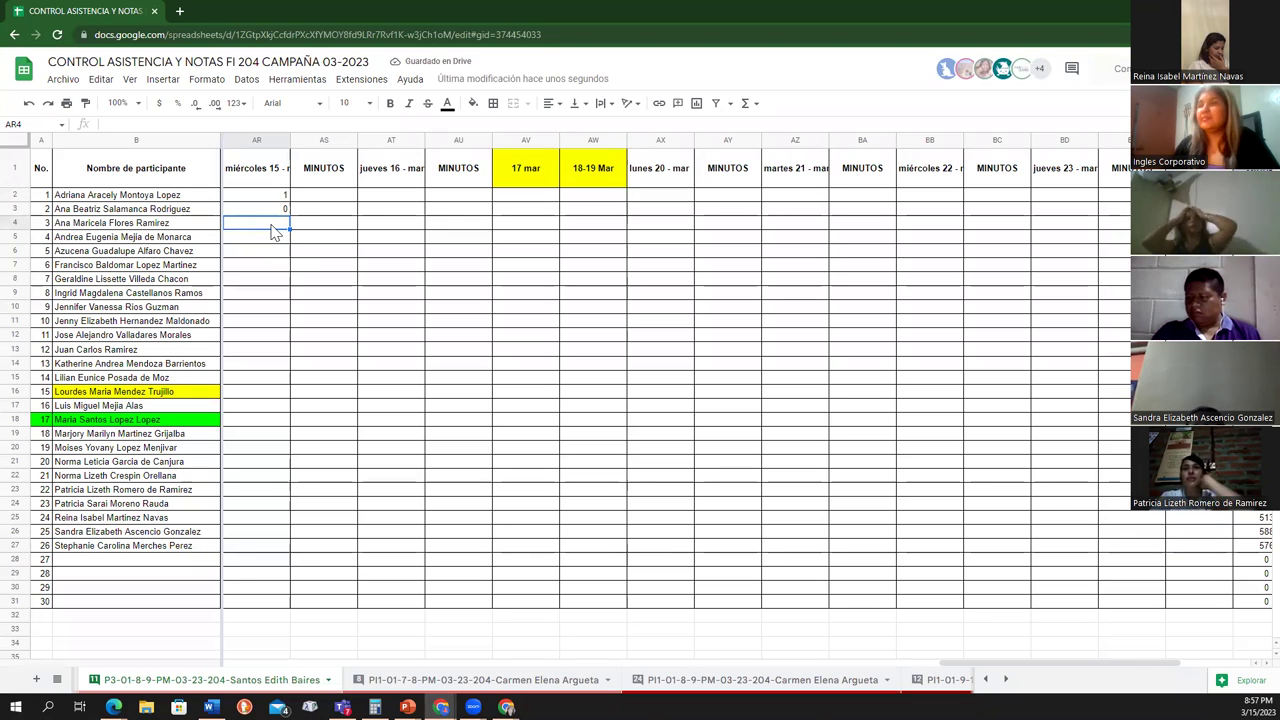
- Enter miércoles 15 attendance as 1 for participant No. 3 and 0 for participants No. 4 and 5
type("1")
left_click(278, 245)
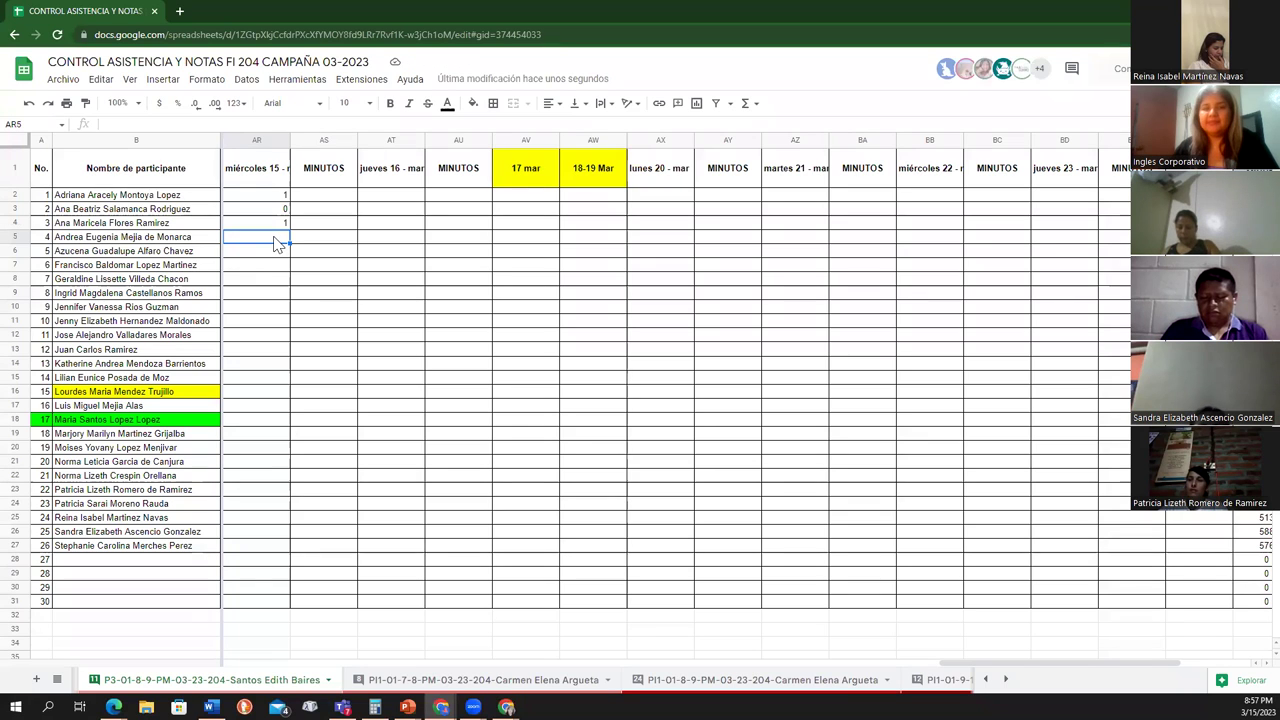
type("0")
key("Return")
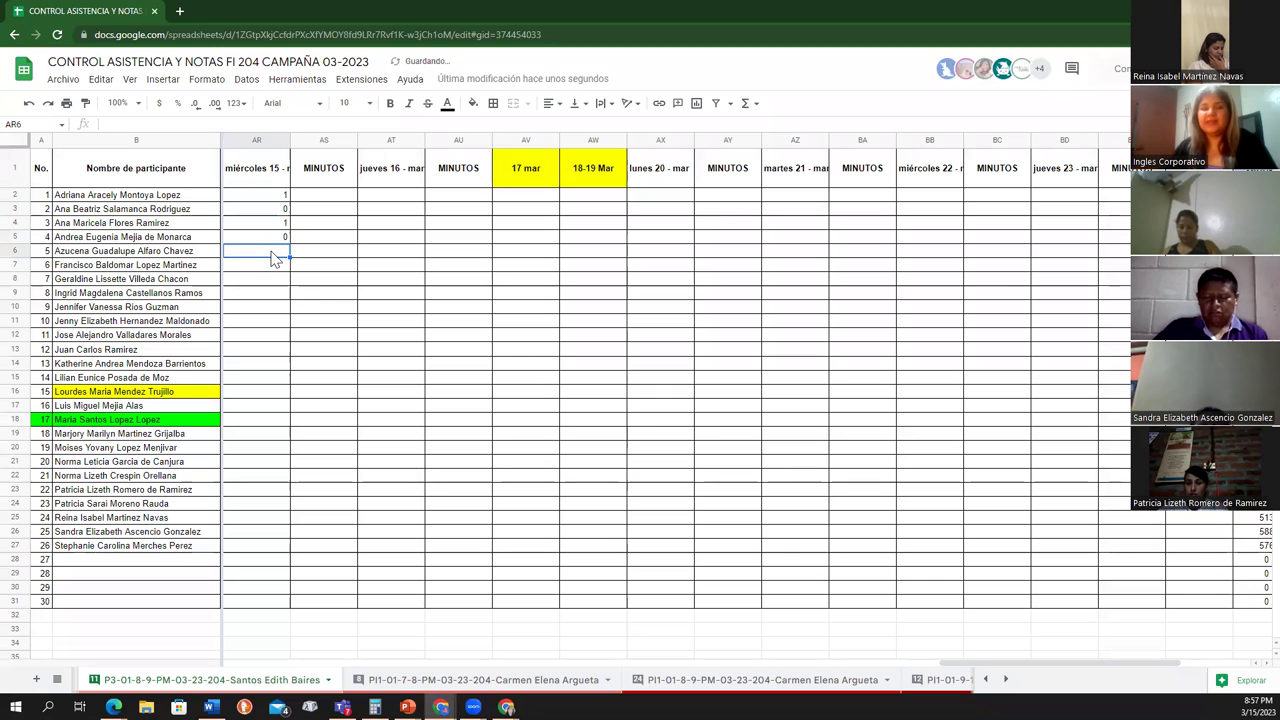
type("1")
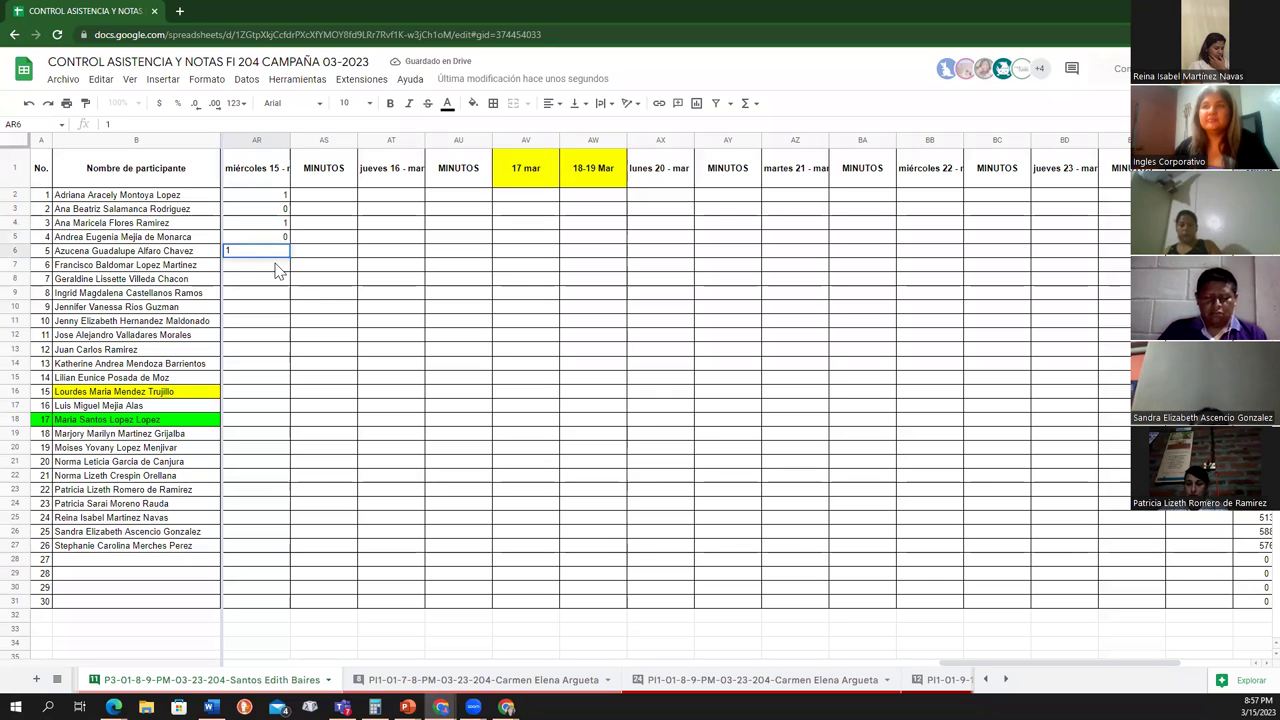
key("BackSpace")
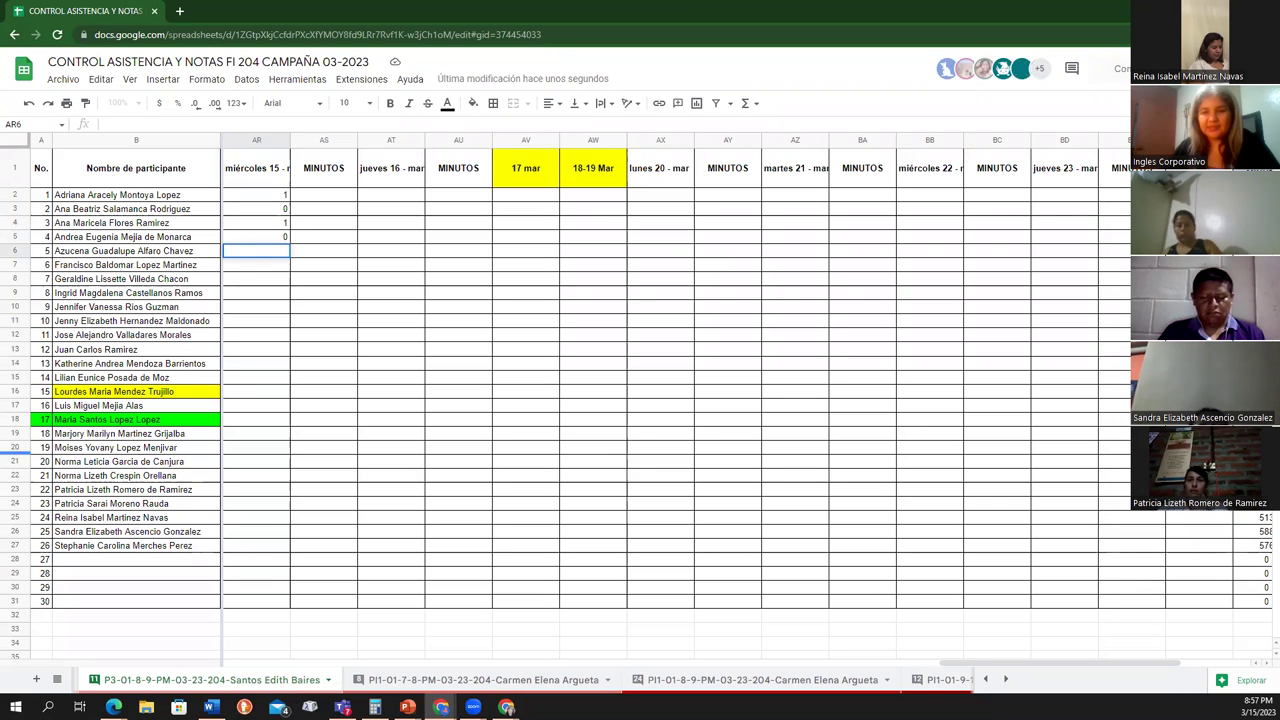
type("0")
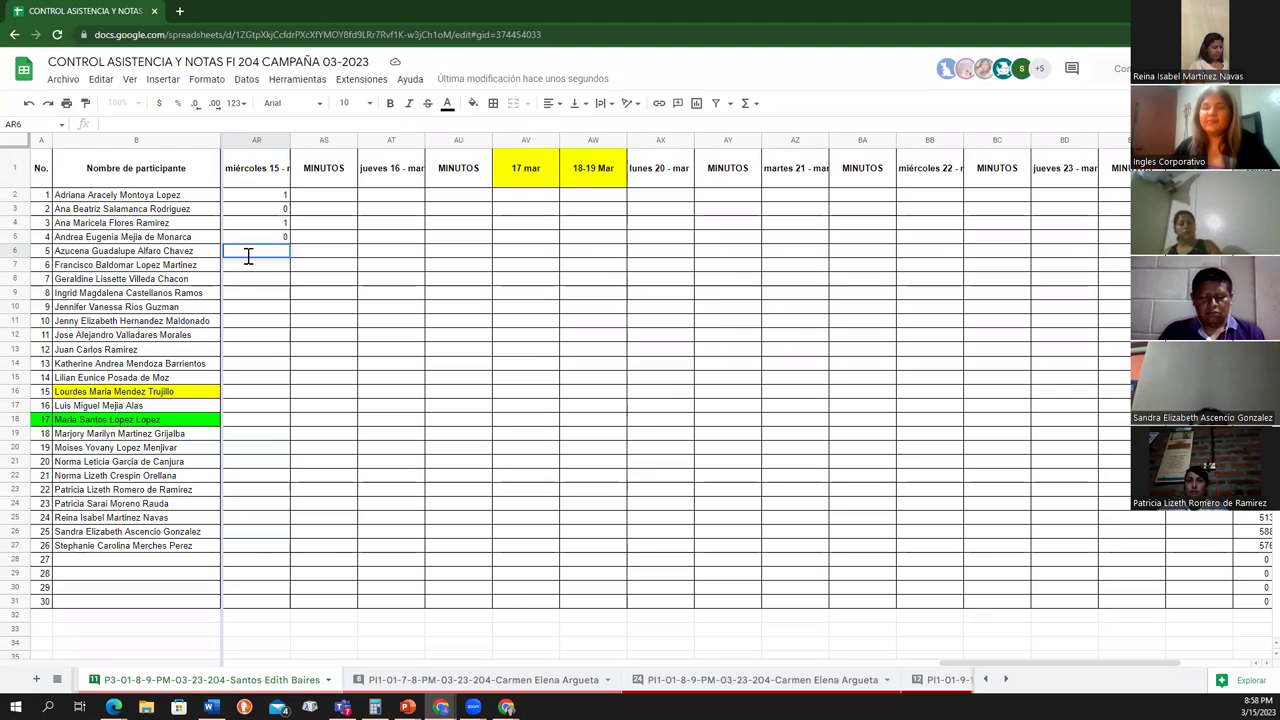
key("Return")
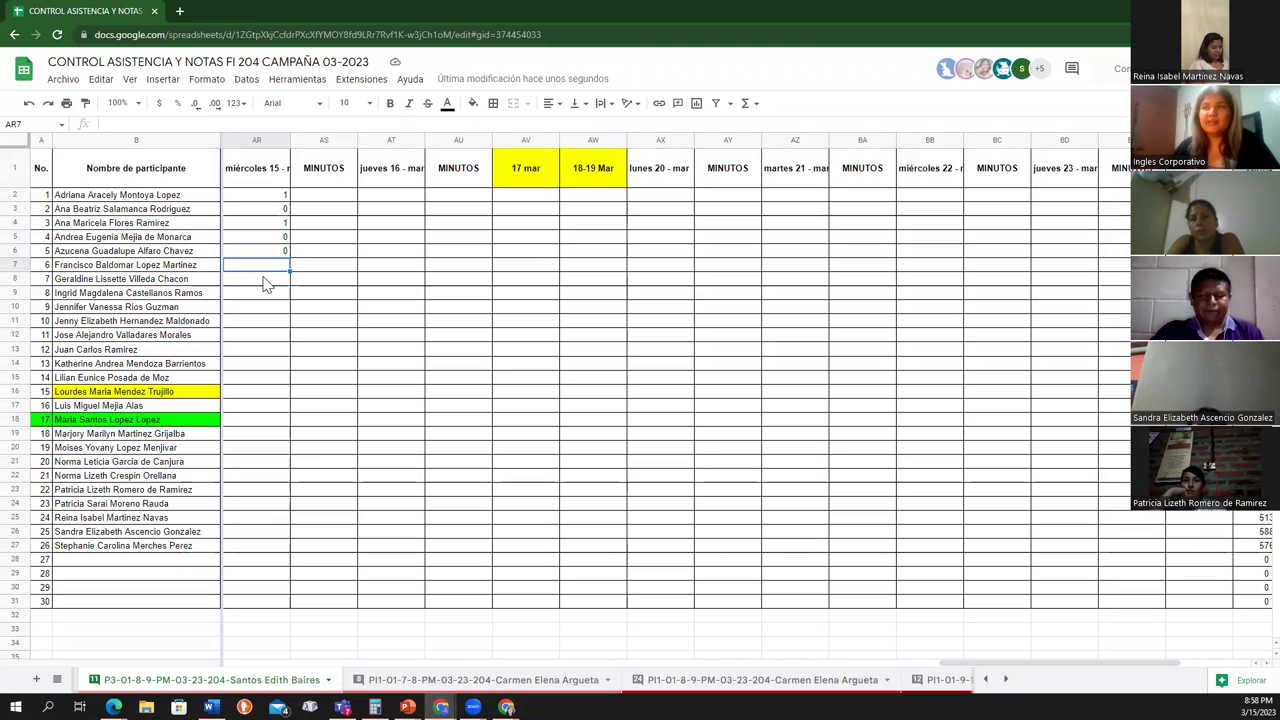
- Mark participants No. 6, 7 and 8 with 1 in the miércoles 15 attendance column
type("1")
key("Return")
type("1")
key("Return")
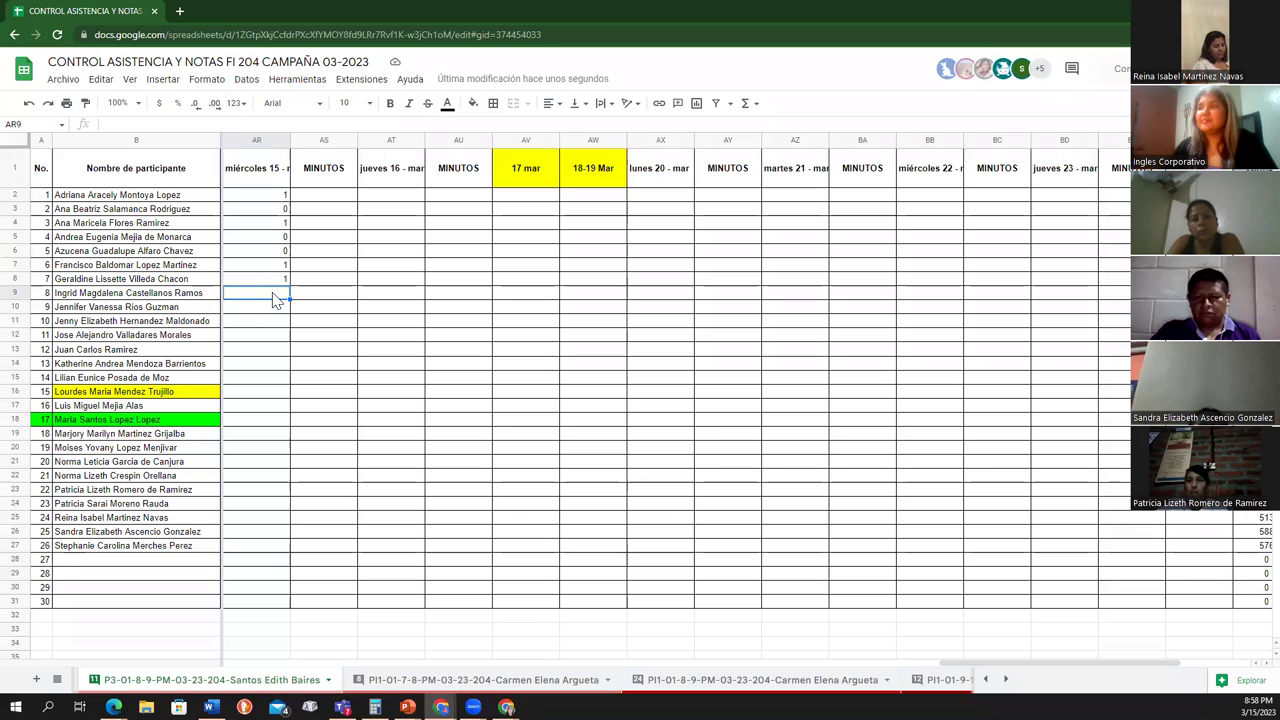
type("1")
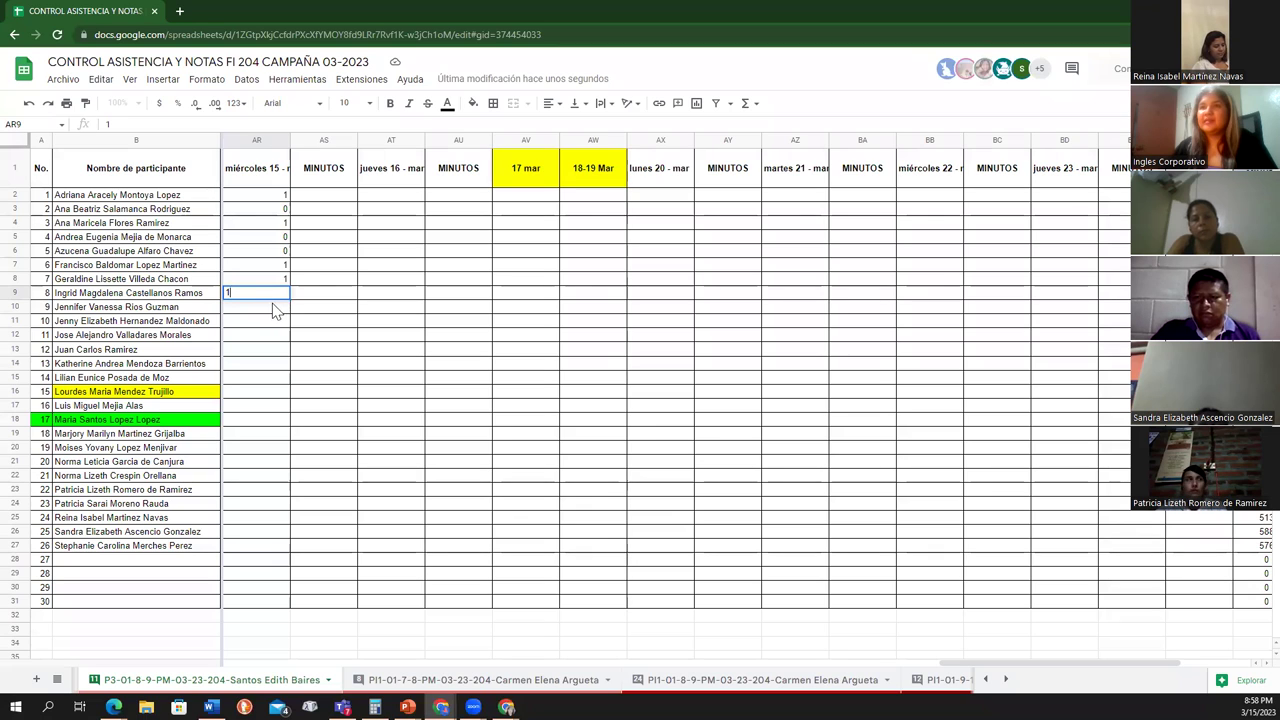
key("Return")
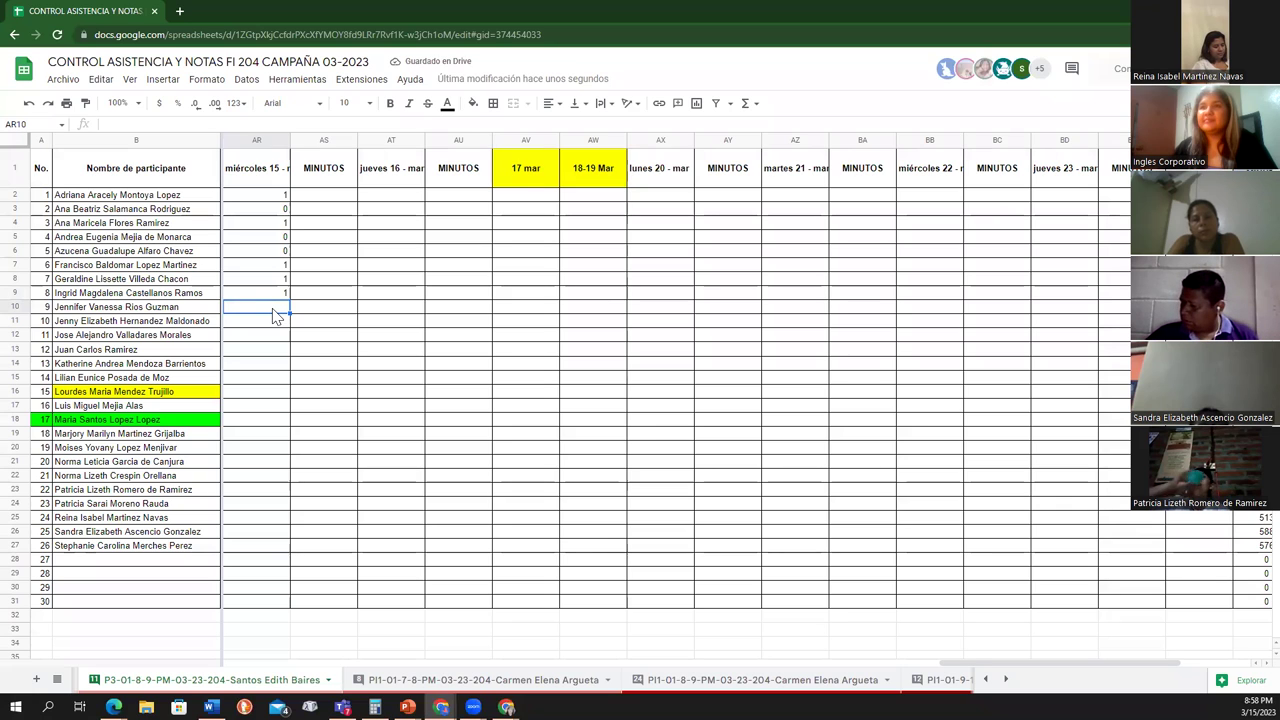
- Enter miércoles 15 attendance as 0 for participant No. 9 and 1 for participants No. 10 to 12
type("0")
key("Return")
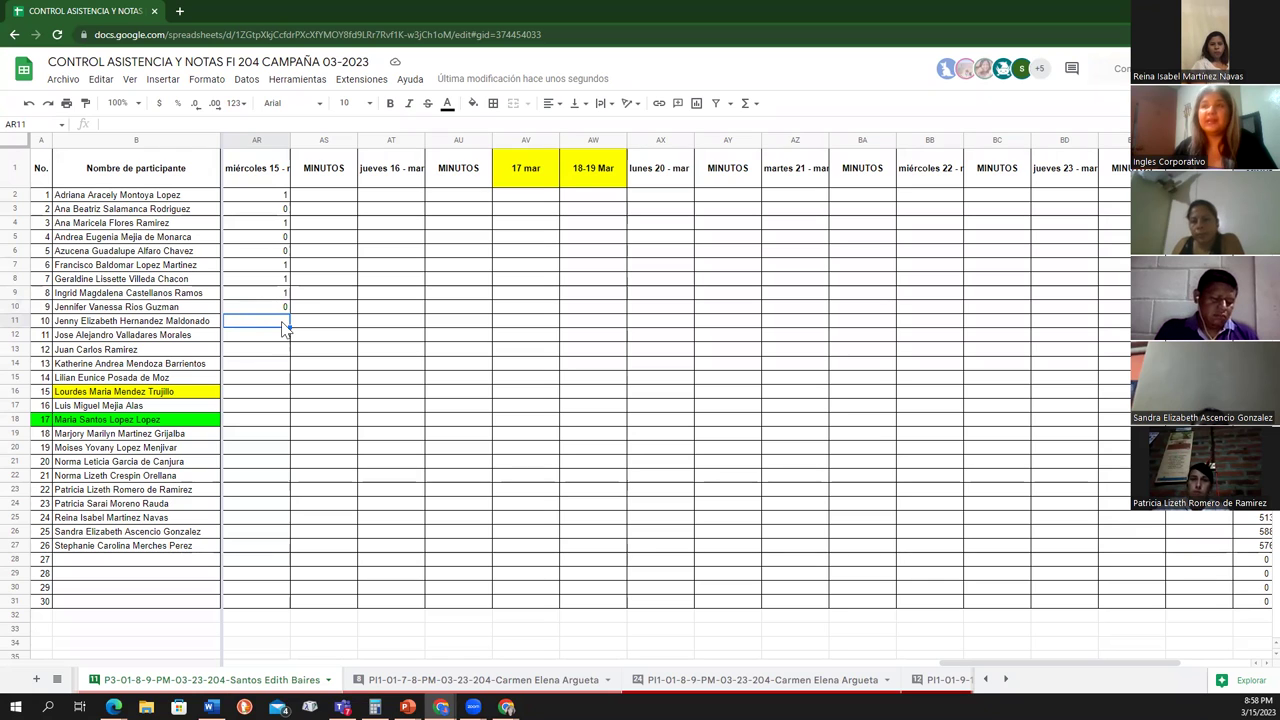
type("1")
key("Return")
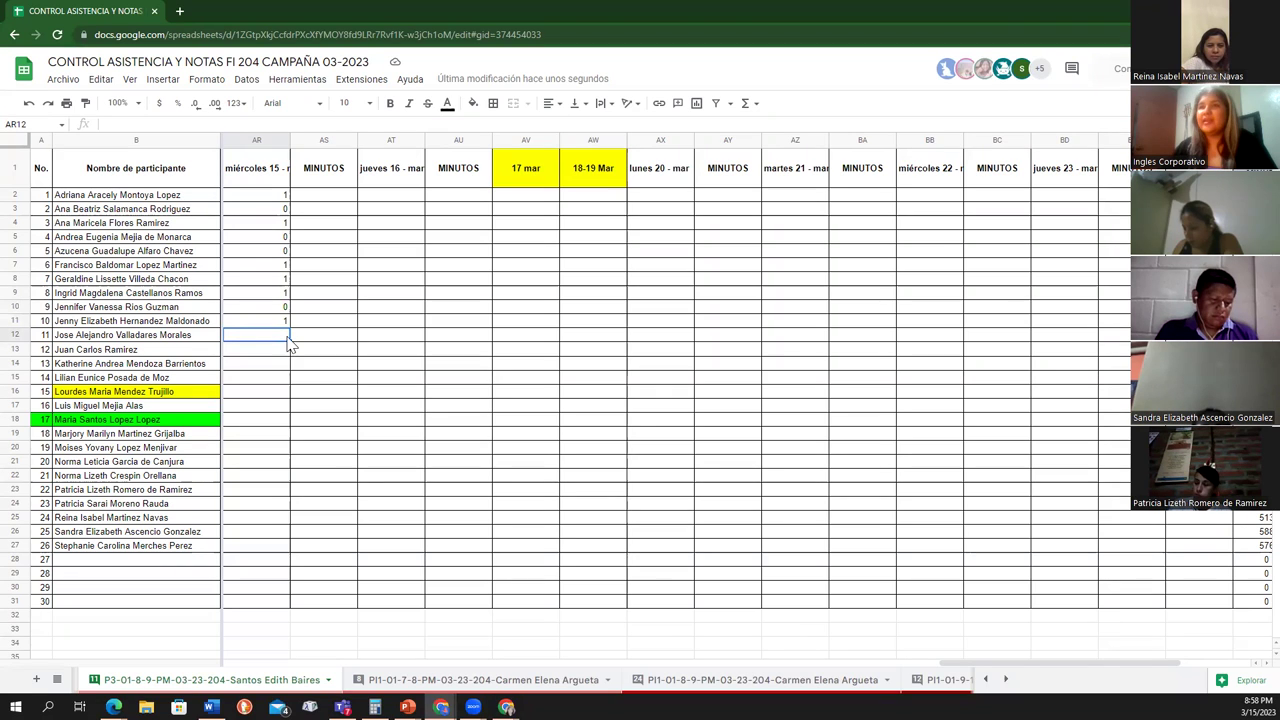
type("1")
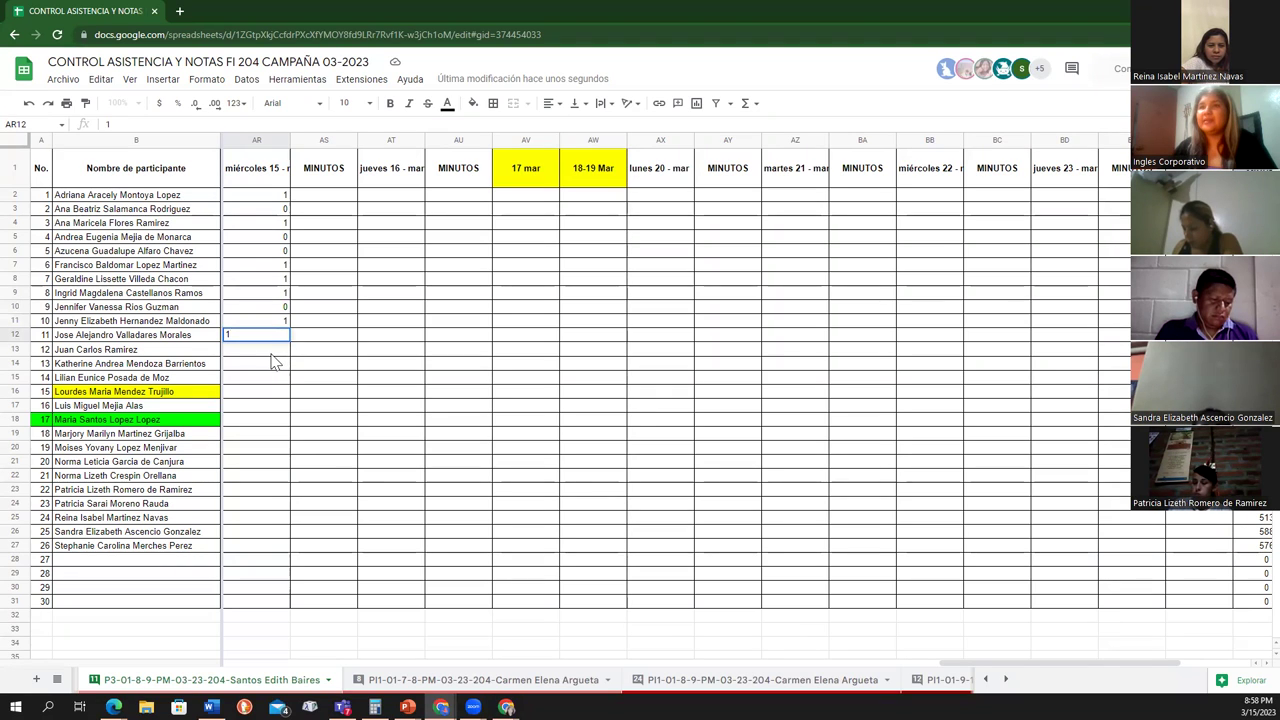
key("Return")
type("1")
key("Return")
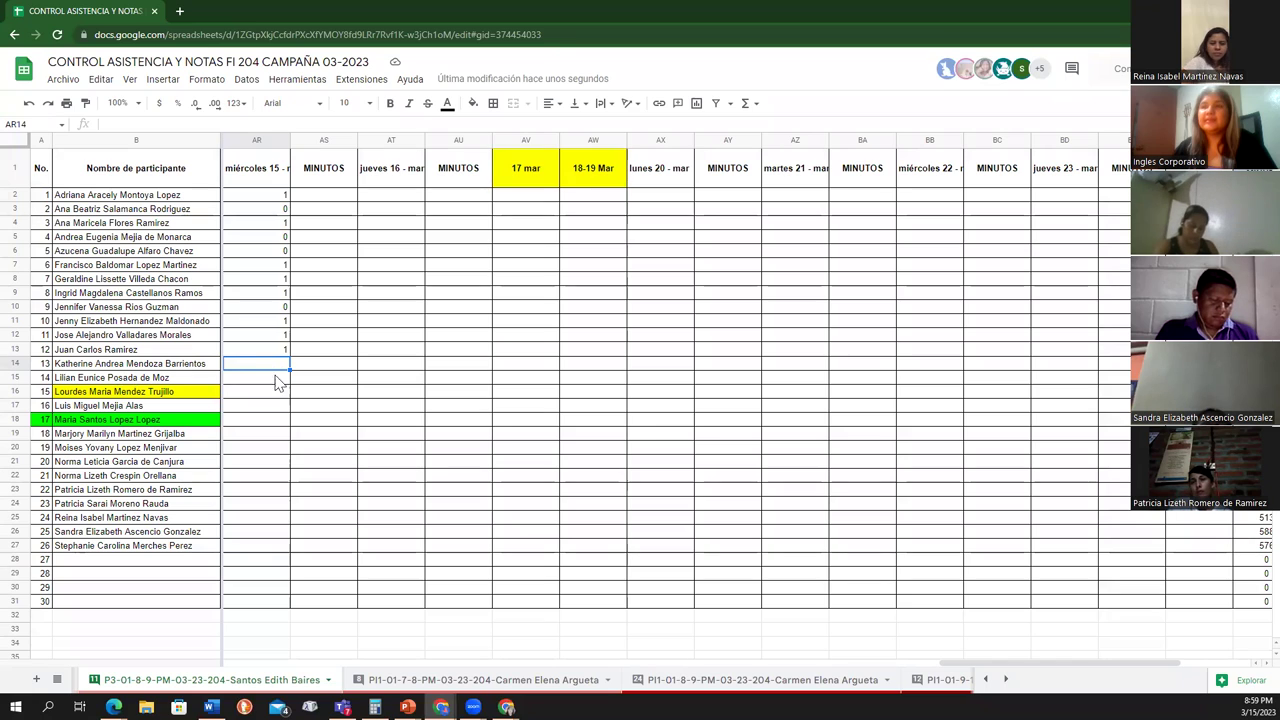
- Enter miércoles 15 attendance as 1 for participants No. 13 and 14 and 0 for participant No. 15
type("1")
key("Return")
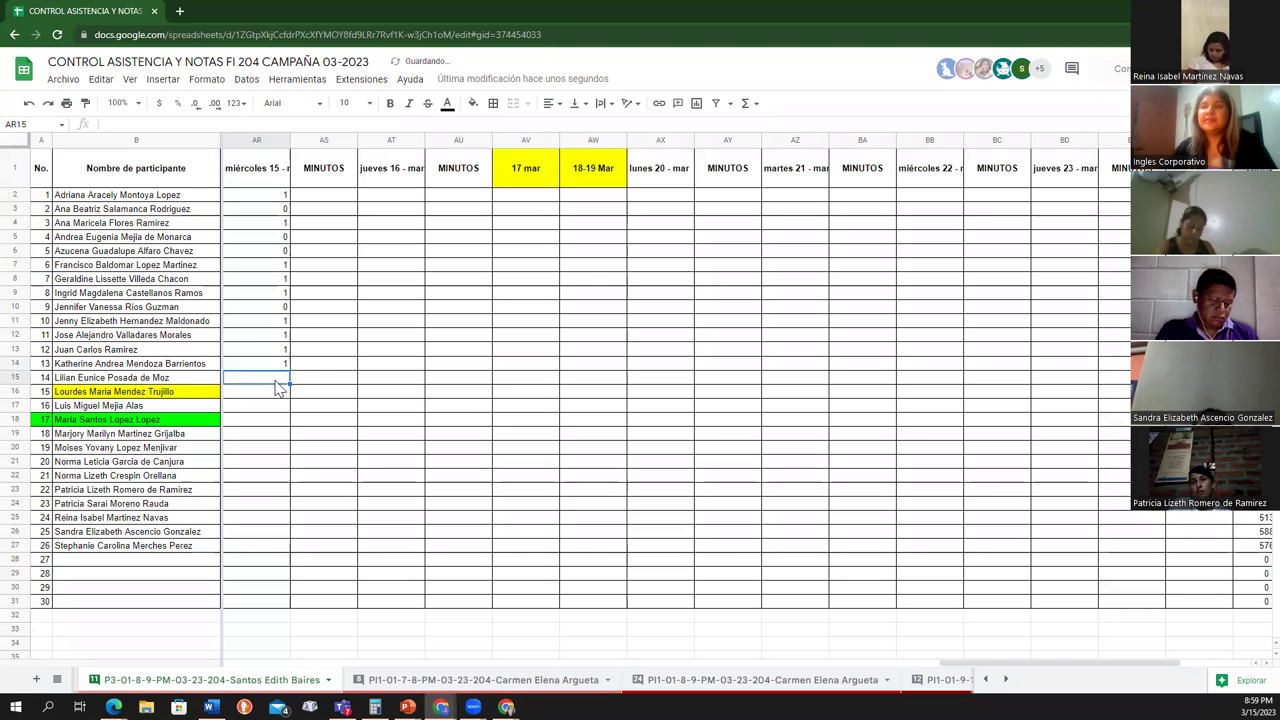
type("1")
key("Return")
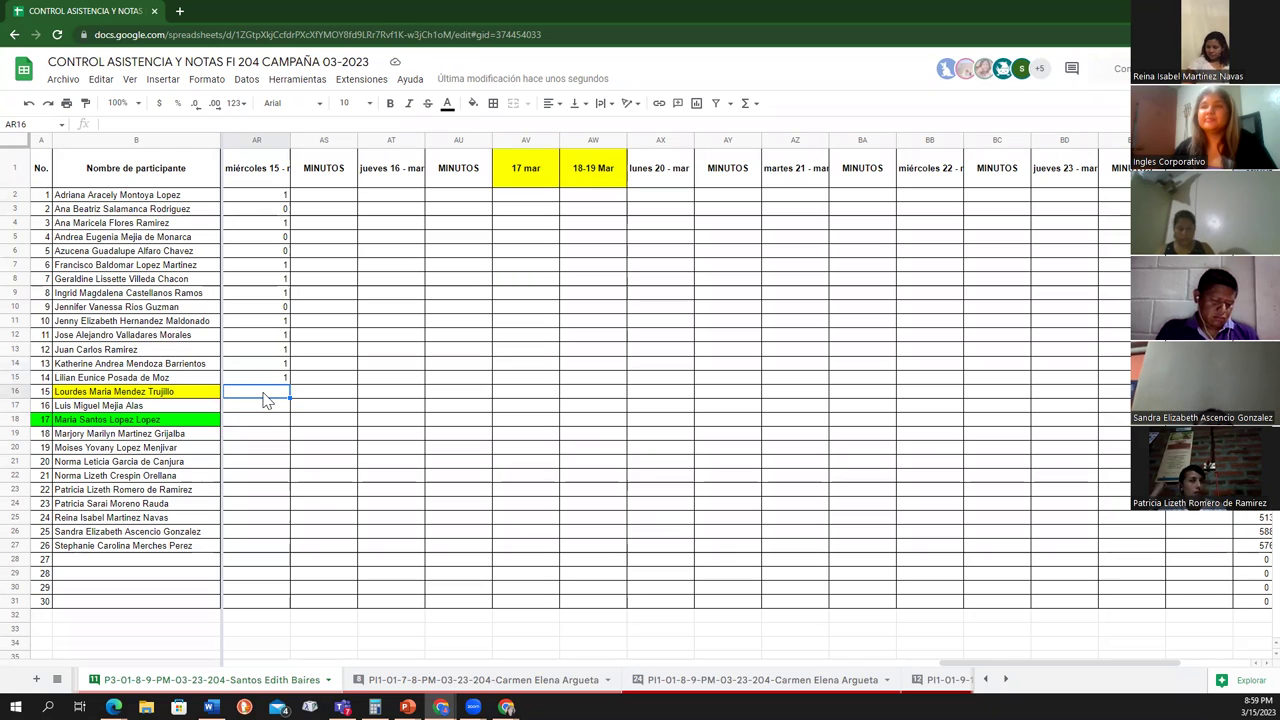
type("0")
key("Return")
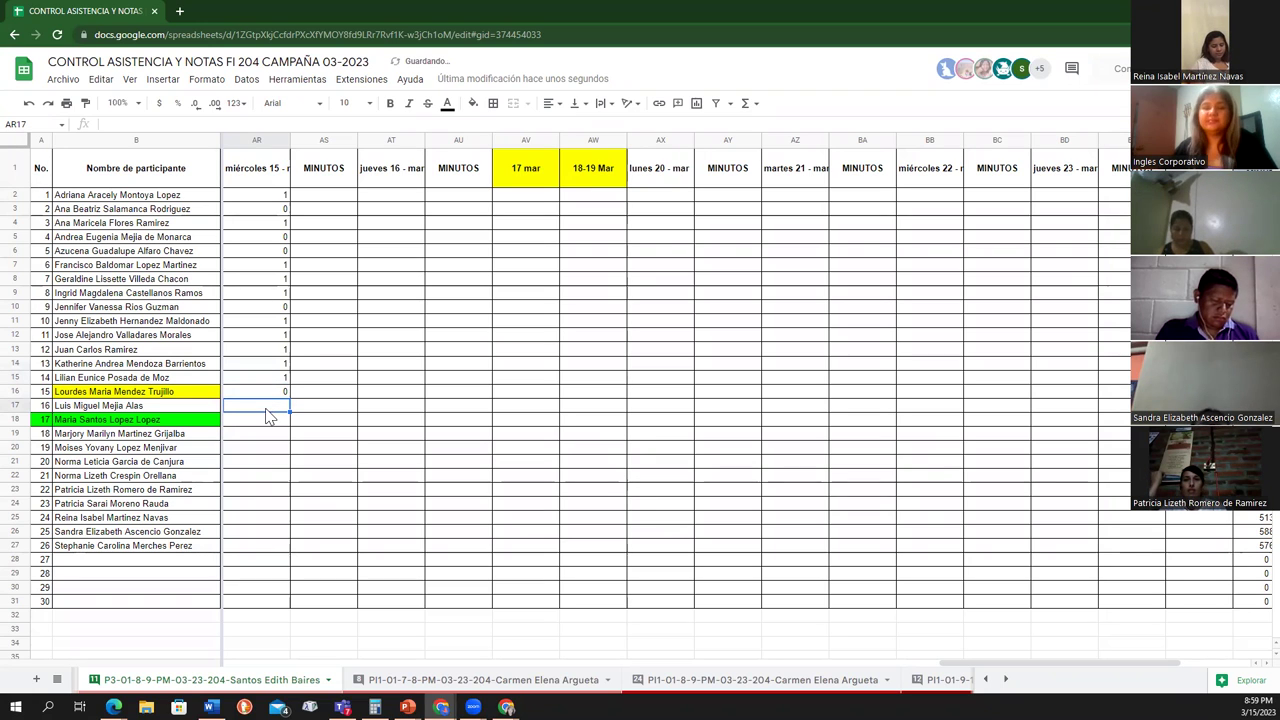
- Mark participants No. 16 to 19 with 1 in the miércoles 15 attendance column
type("1")
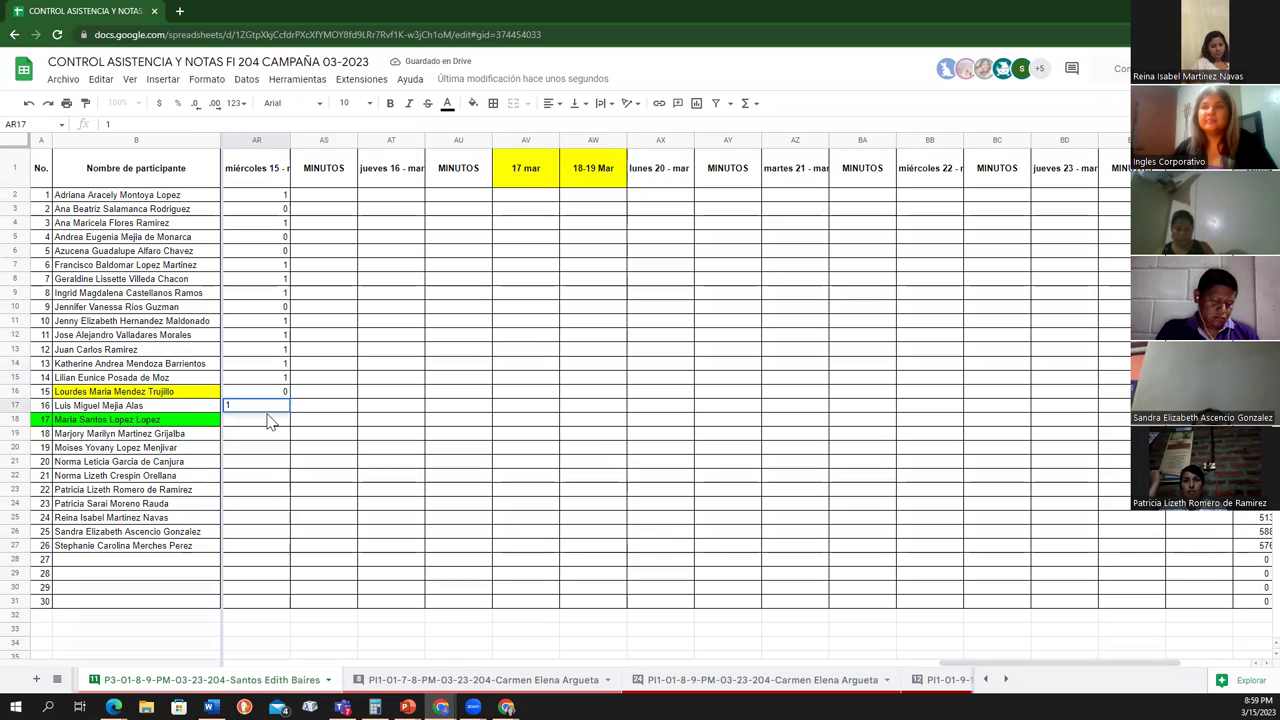
key("Return")
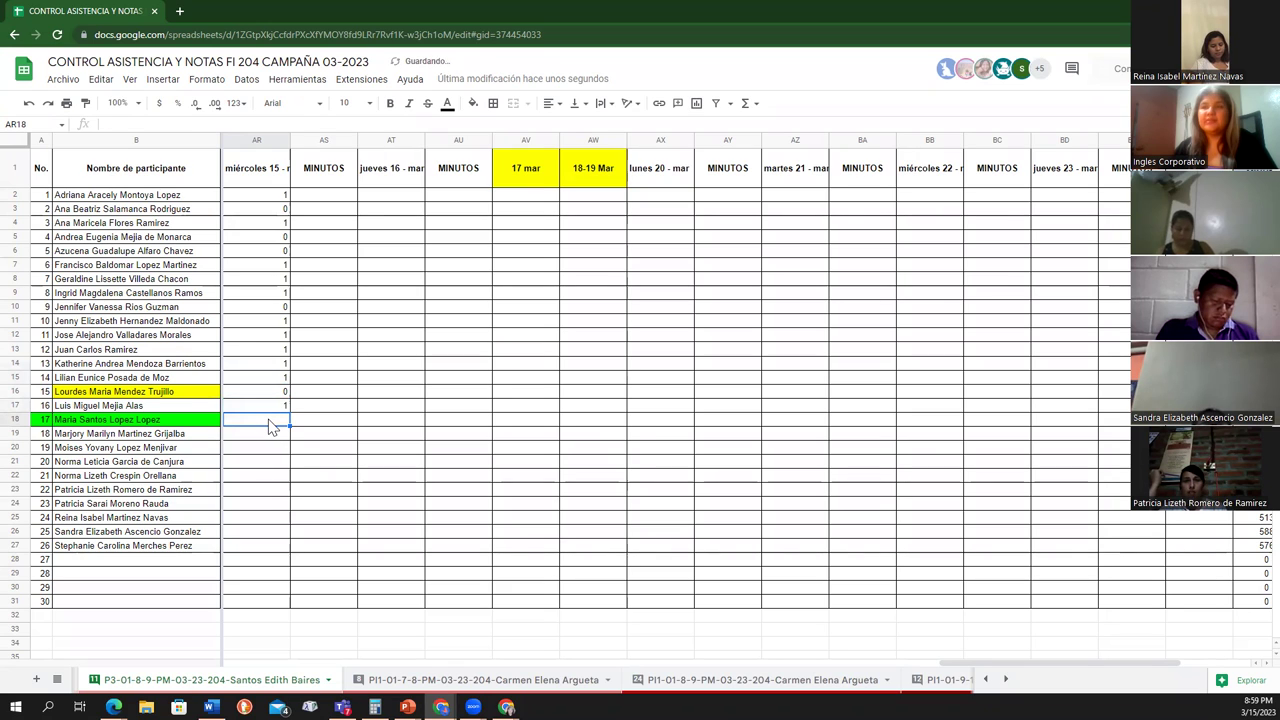
type("1")
key("Return")
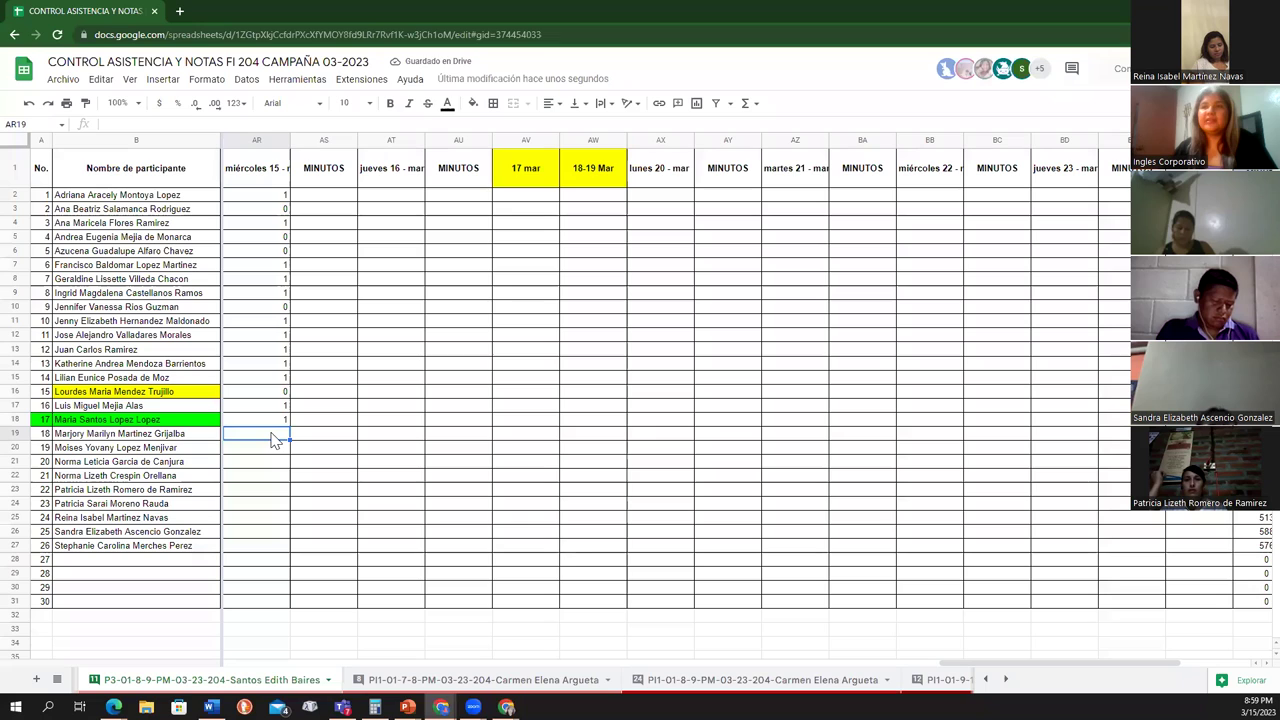
type("1")
key("Return")
type("1")
key("Return")
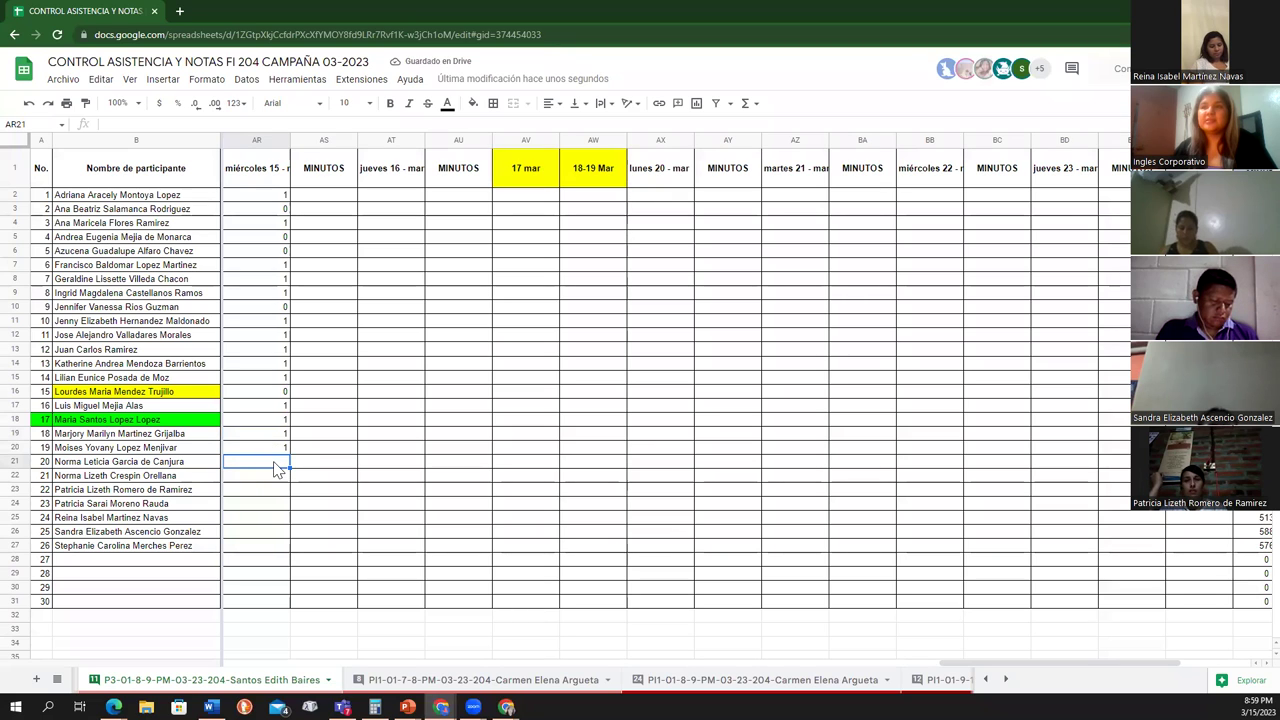
- Mark participants No. 20, 21 and 22 with 1 in the miércoles 15 attendance column
type("1")
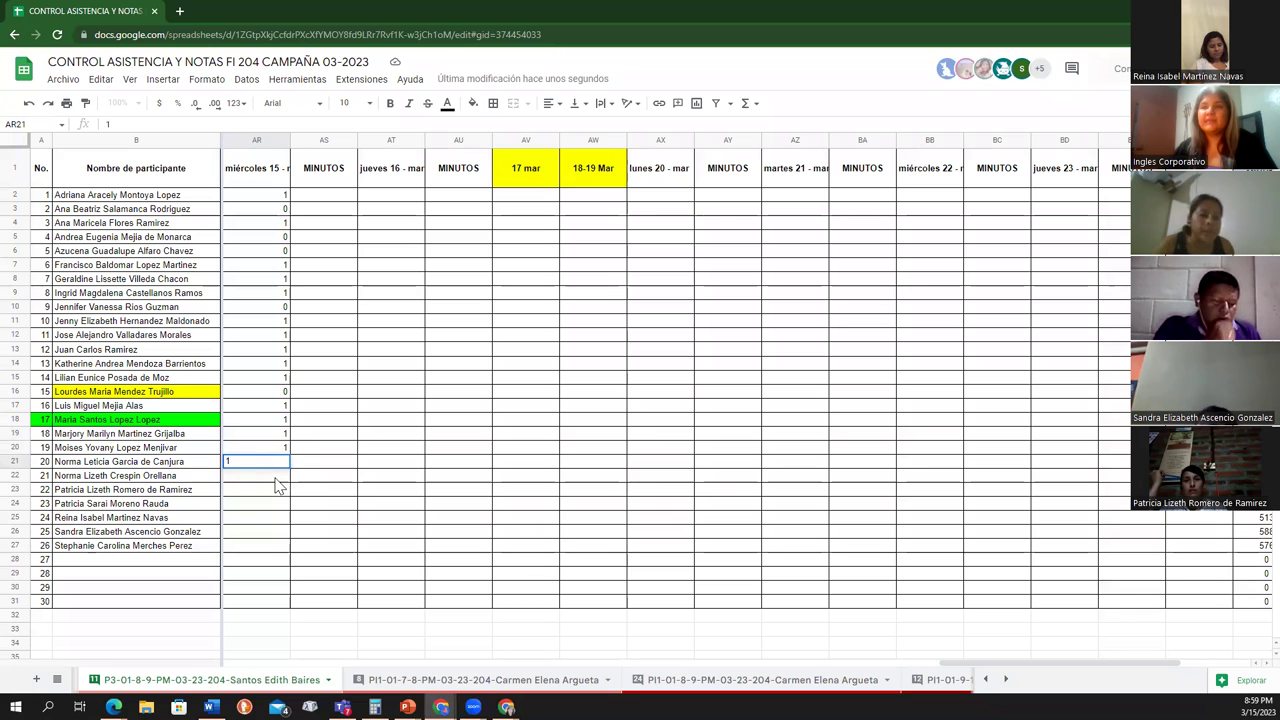
key("Return")
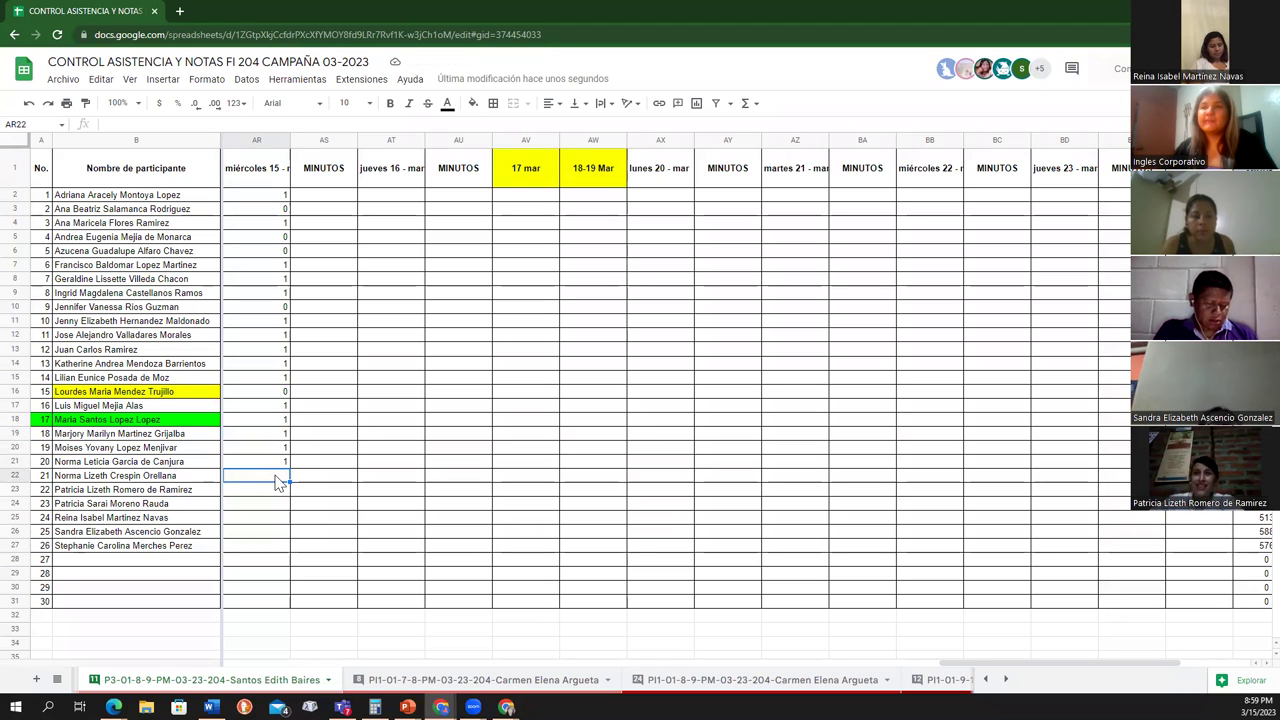
type("1")
key("Return")
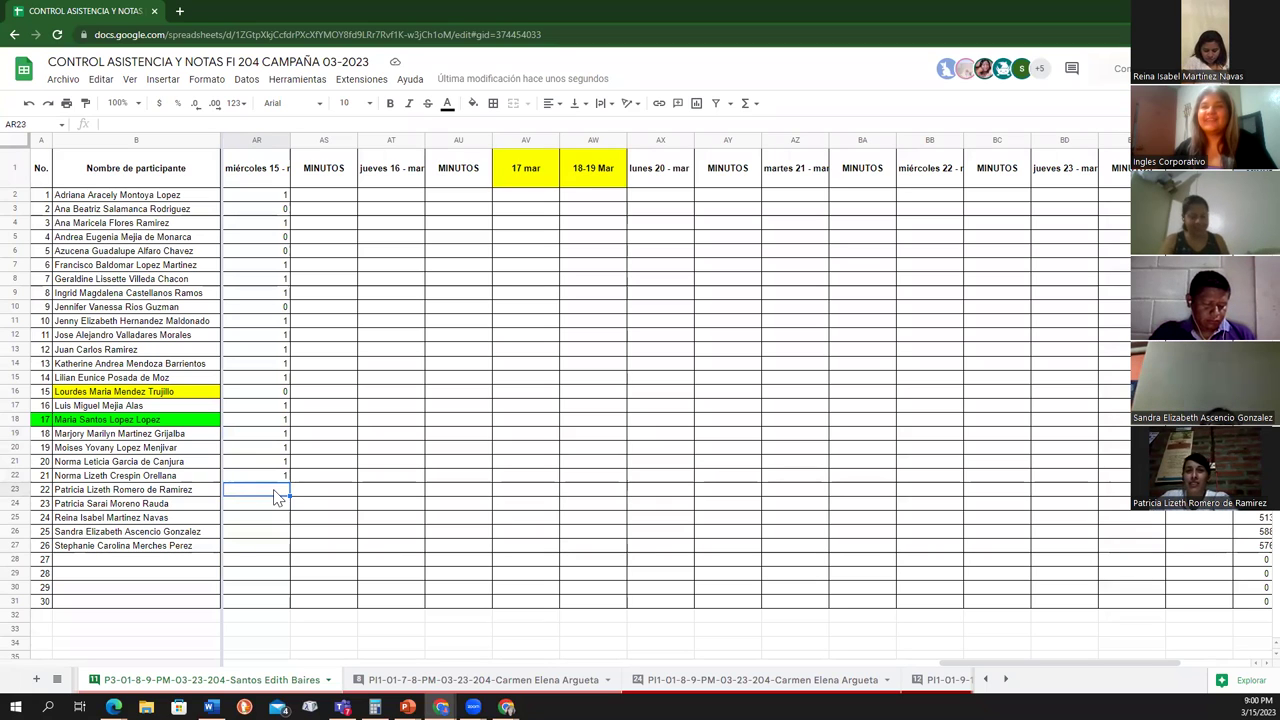
type("1")
key("Return")
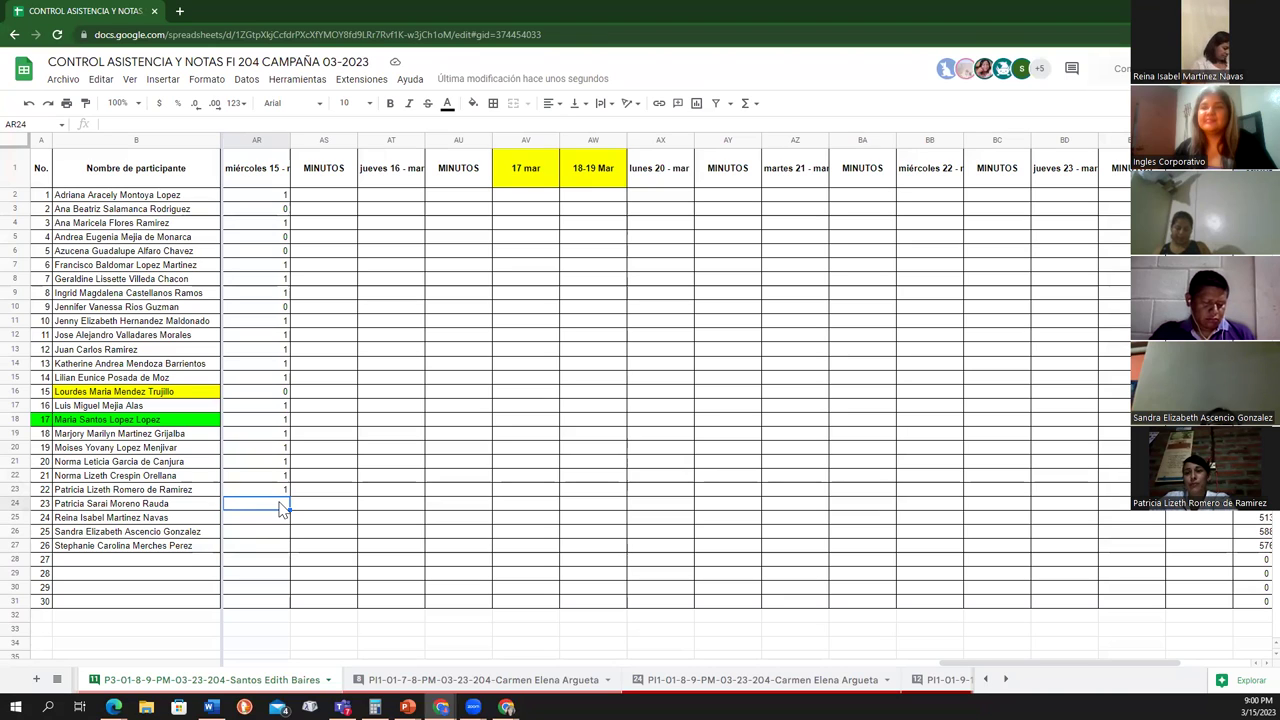
- Enter miércoles 15 attendance as 0 for participant No. 23 and 1 for participant No. 24
type("0")
left_click(282, 521)
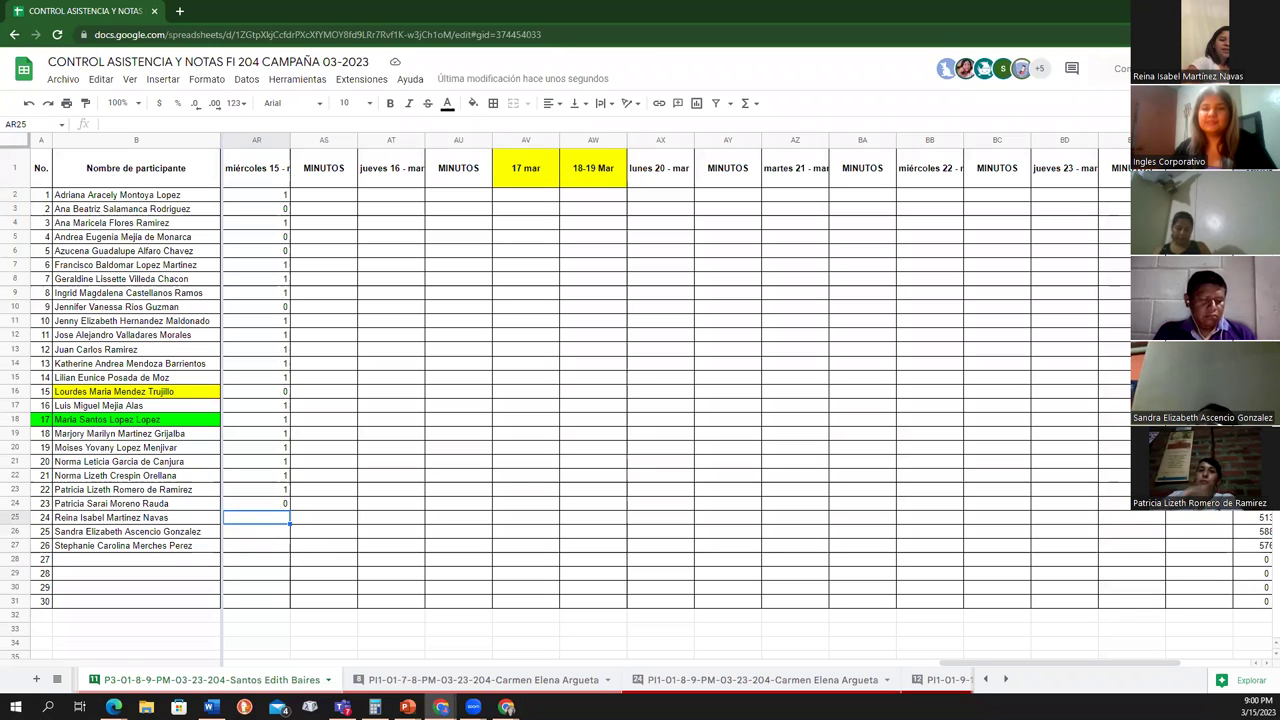
type("1")
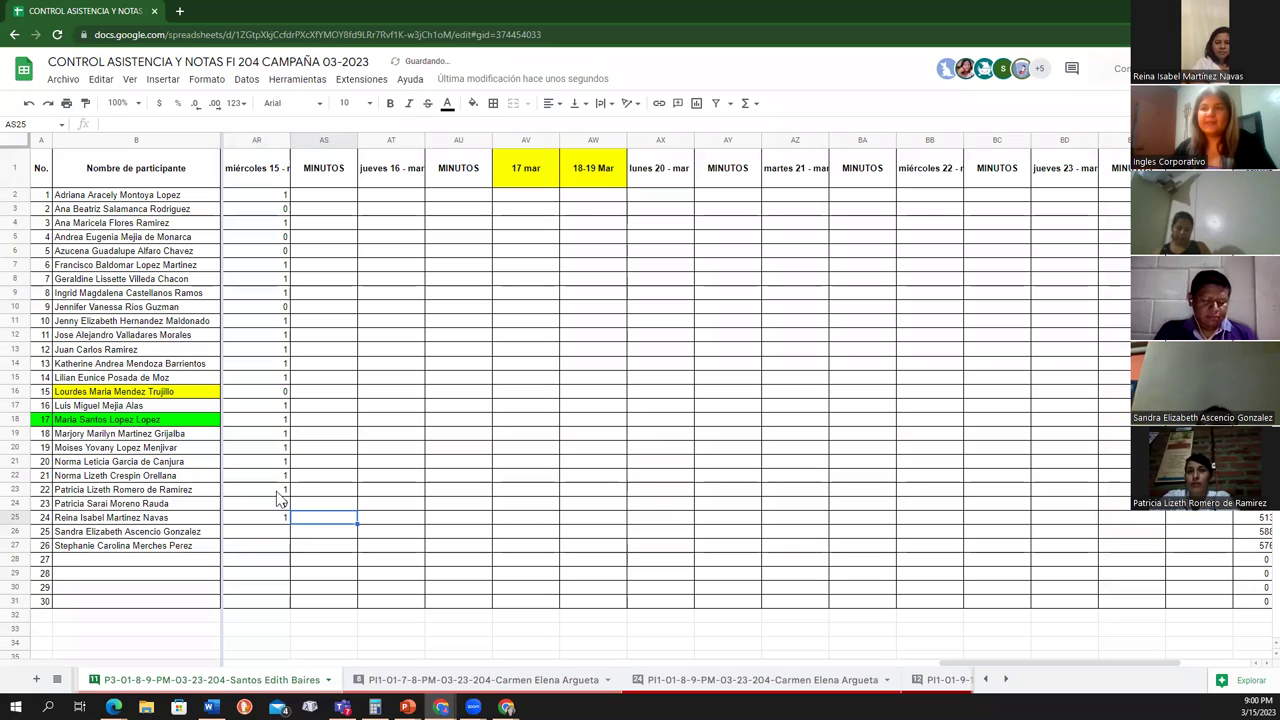
left_click(279, 490)
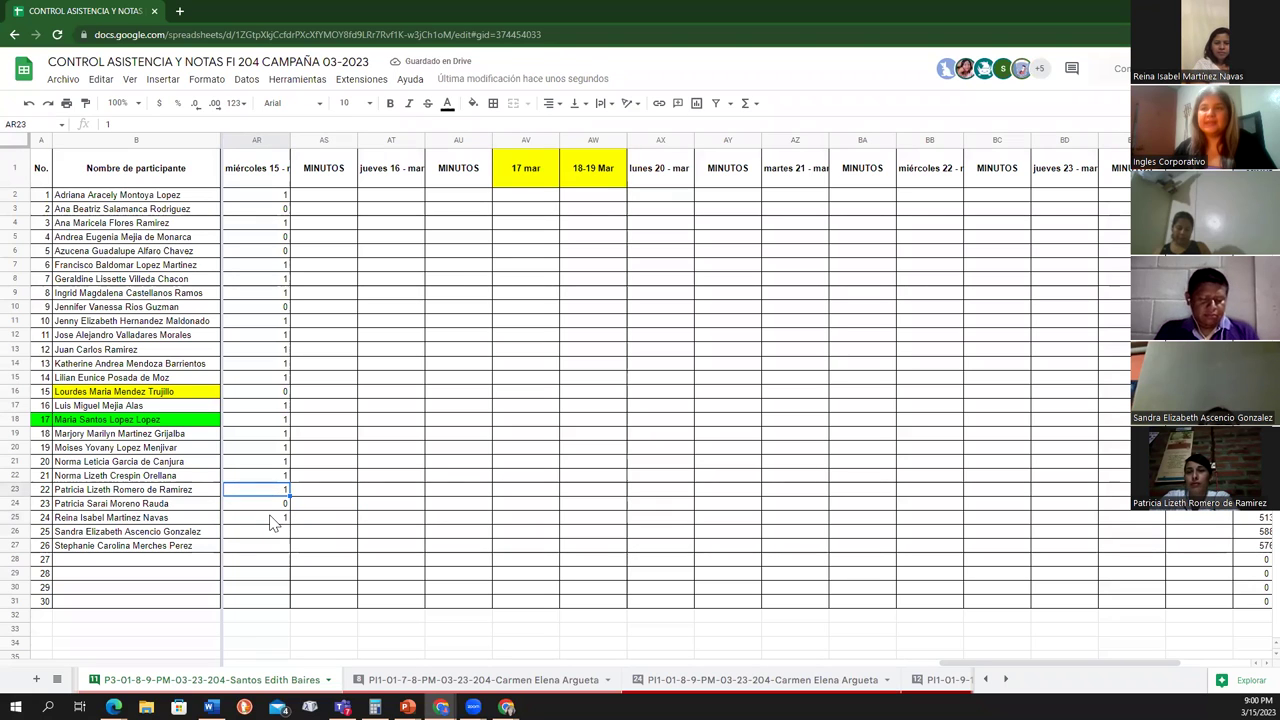
- Mark the last two participants, No. 25 and 26, with 1 in the miércoles 15 attendance column
left_click(279, 535)
type("1")
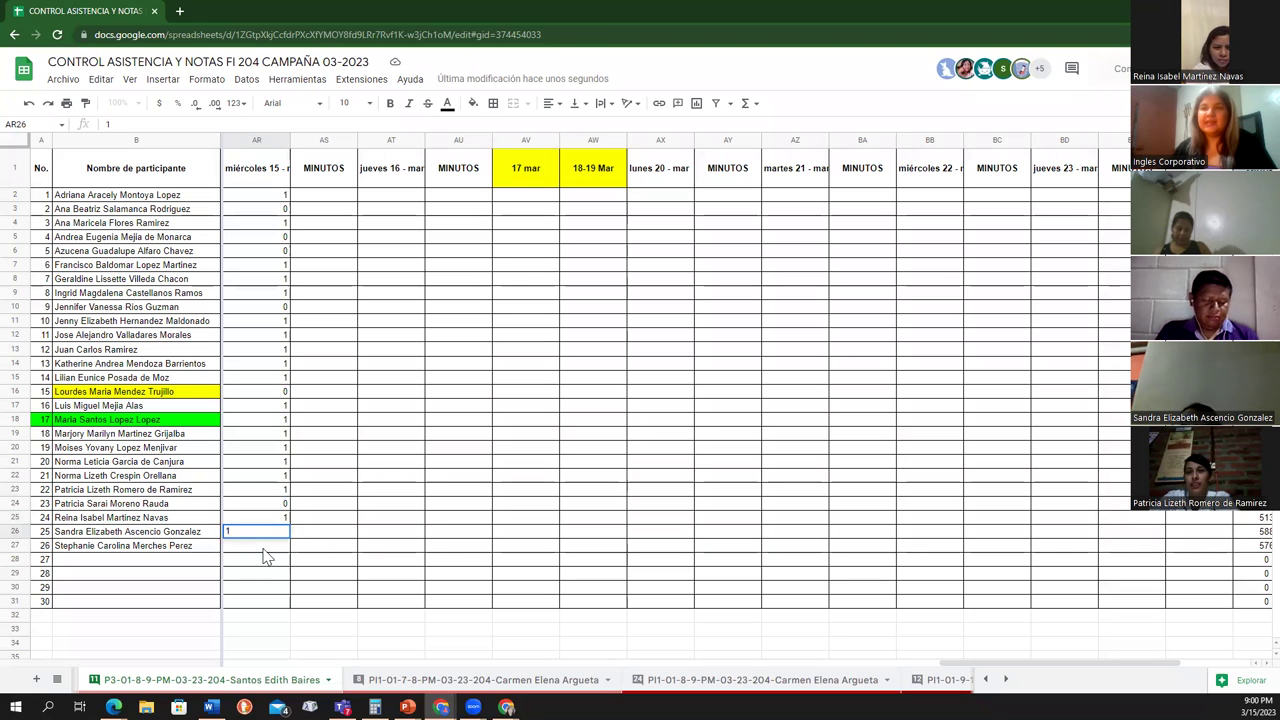
key("Return")
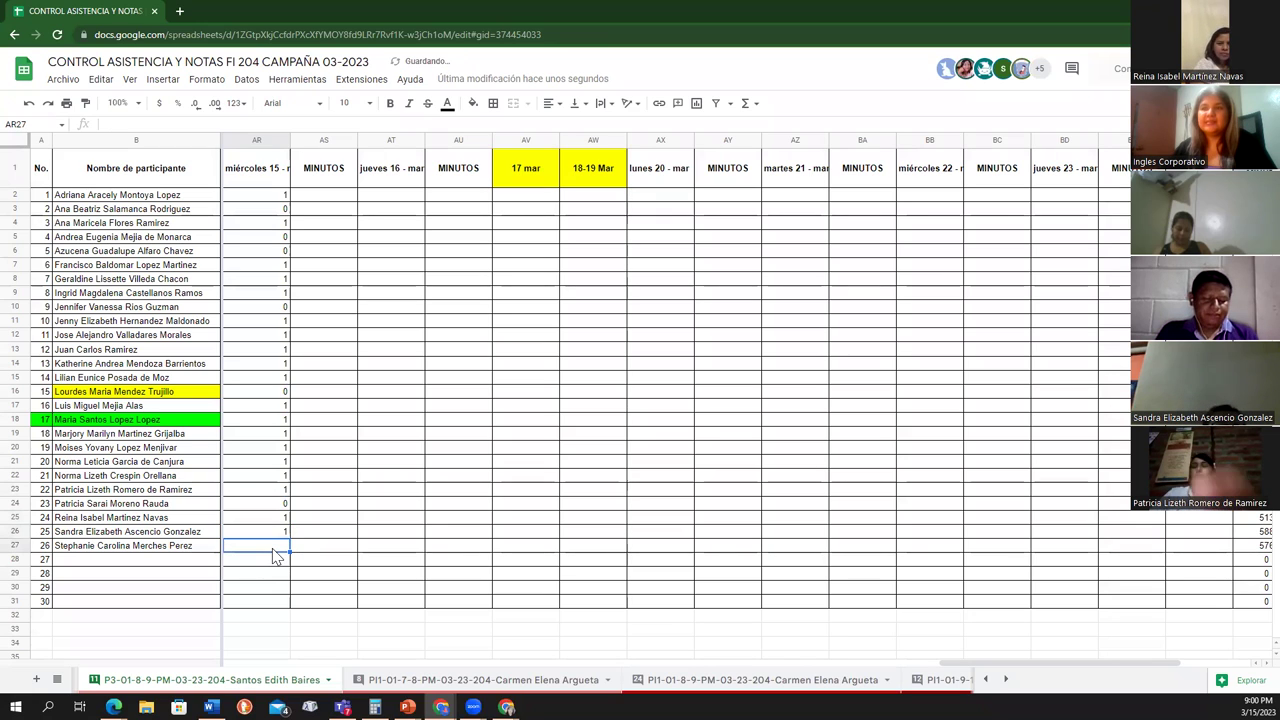
type("1")
left_click(278, 573)
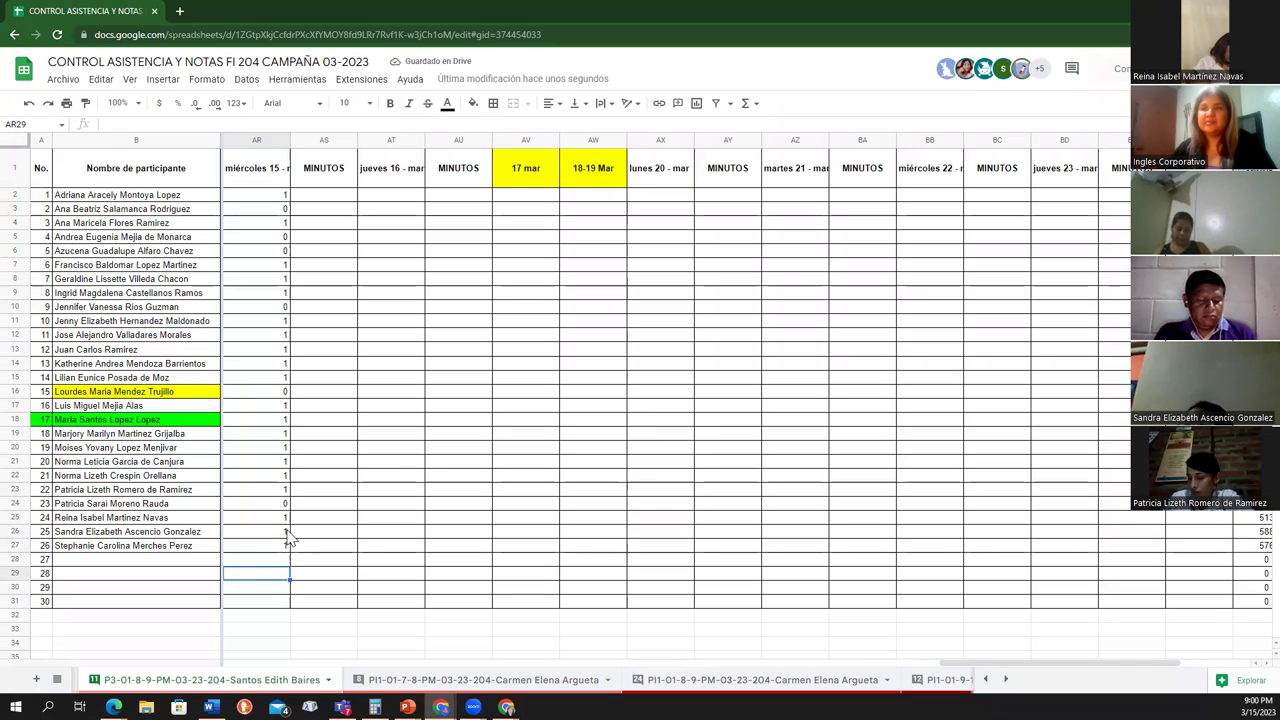
left_click(284, 548)
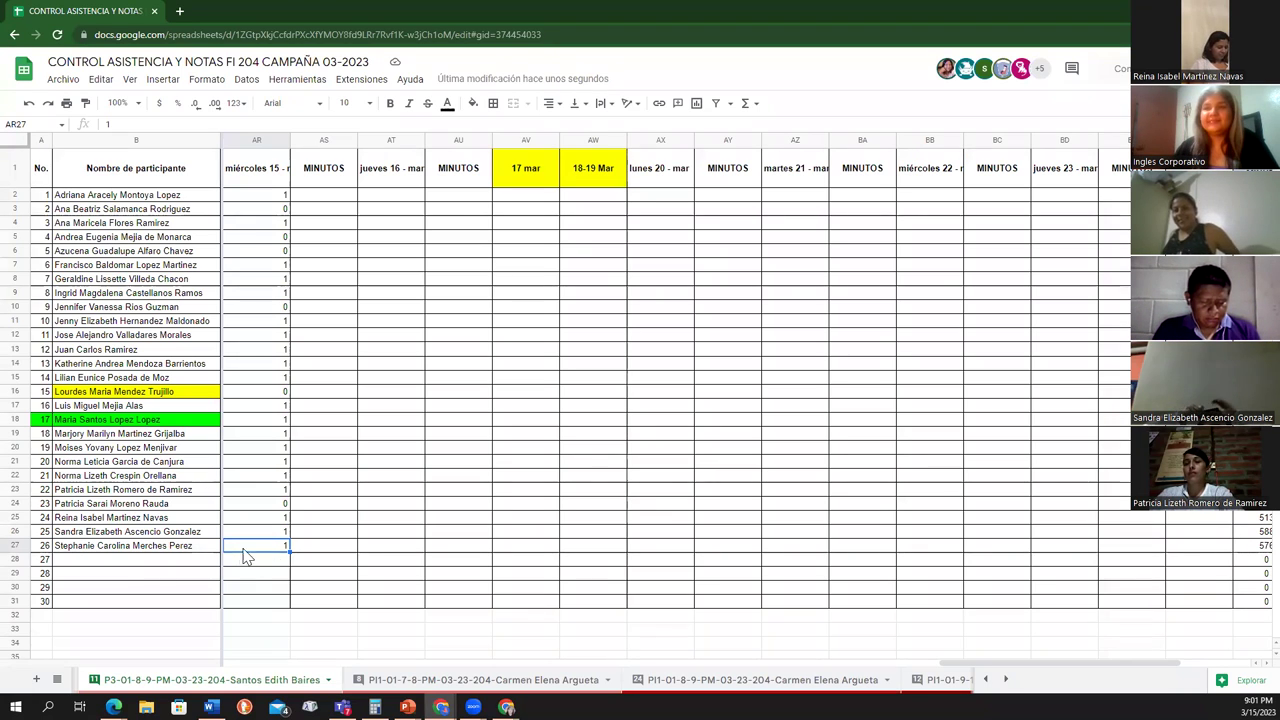
left_click(245, 563)
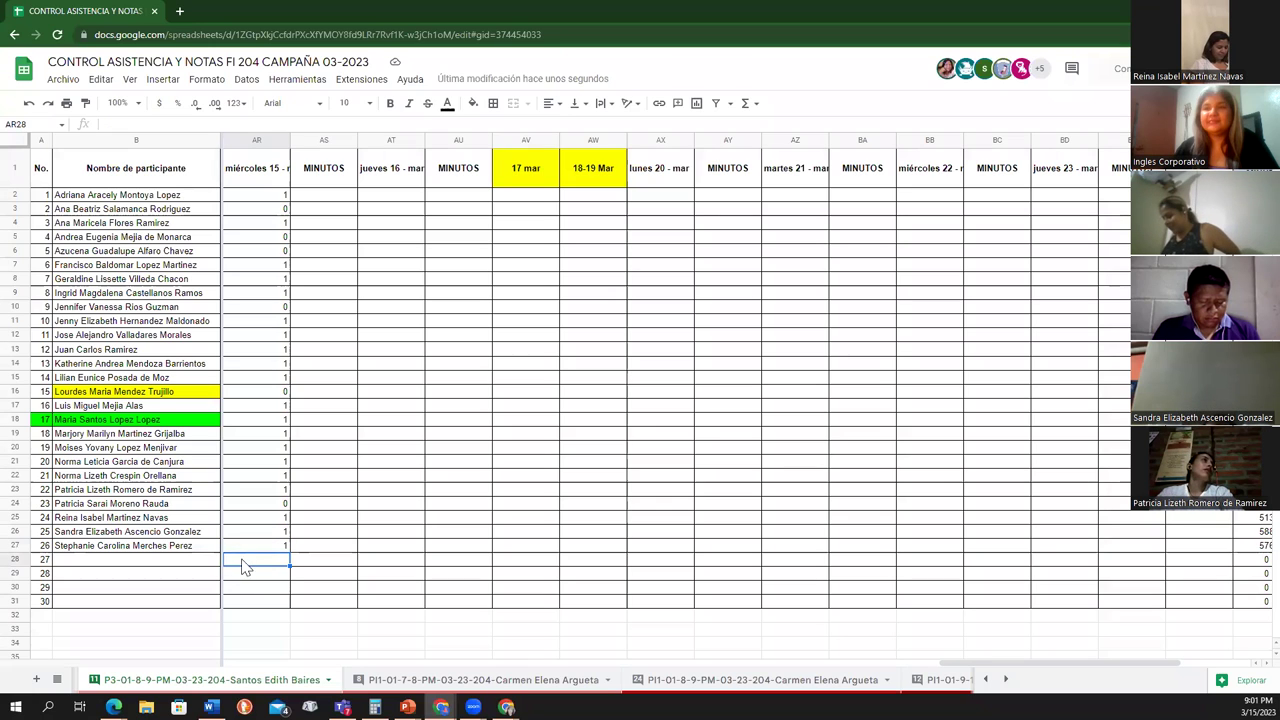
left_click(228, 549)
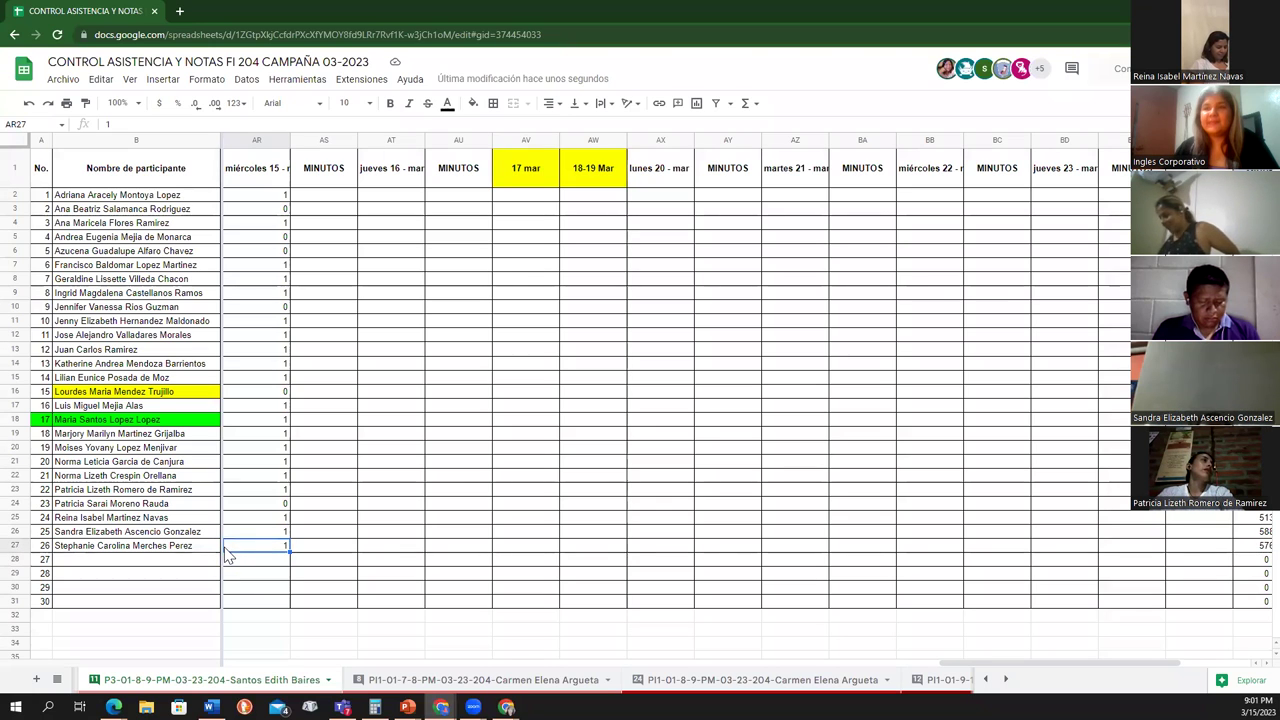
left_click(185, 550)
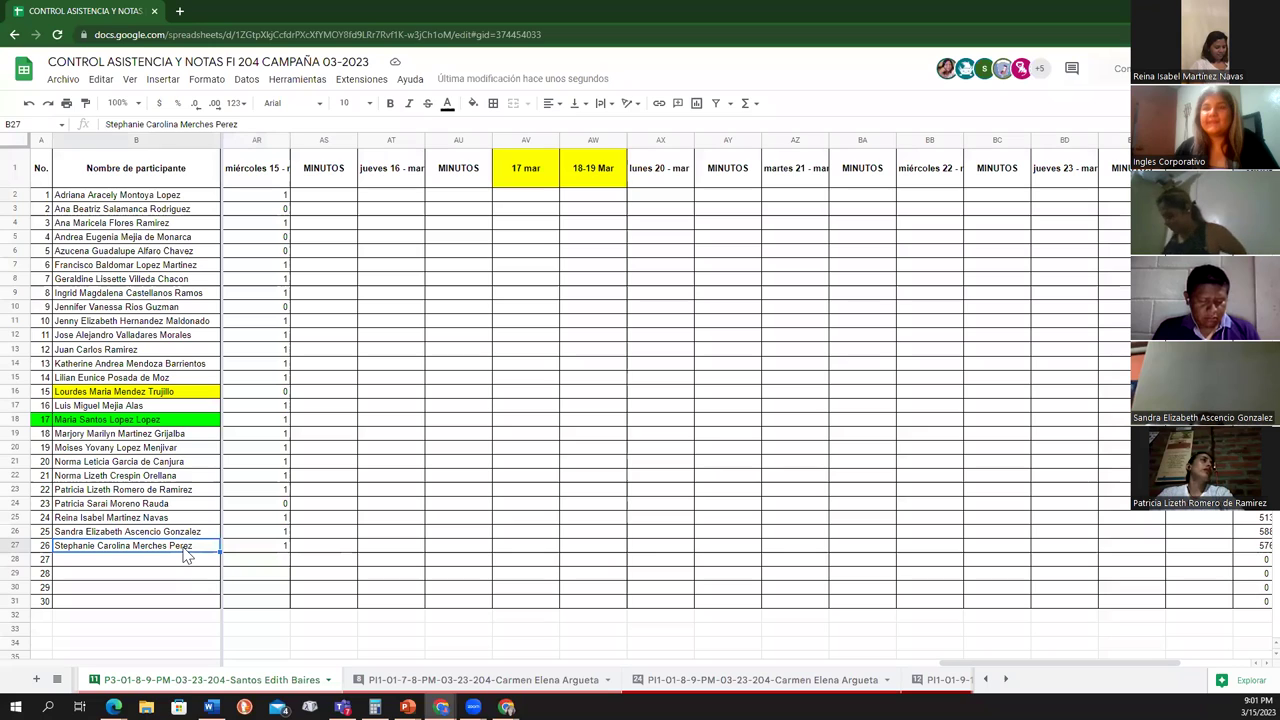
left_click(233, 550)
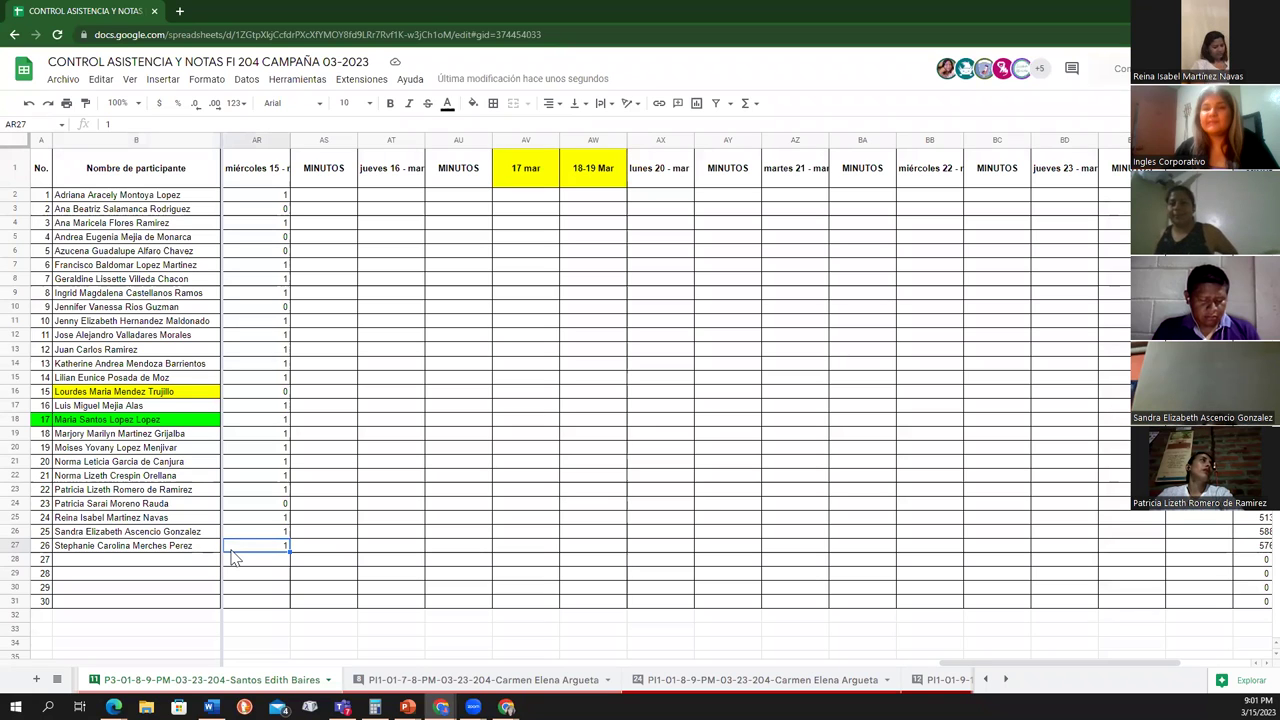
left_click(179, 566)
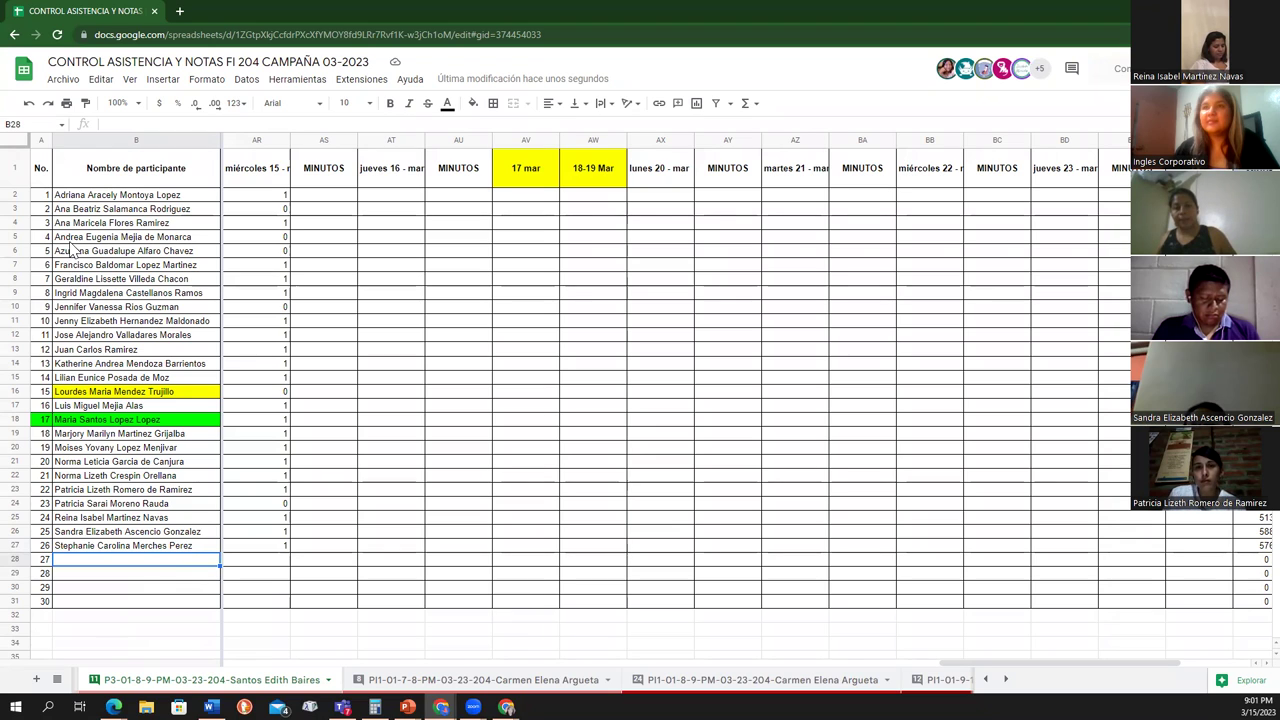
- Change the miércoles 15 attendance of participant No. 2 to 1
left_click(285, 212)
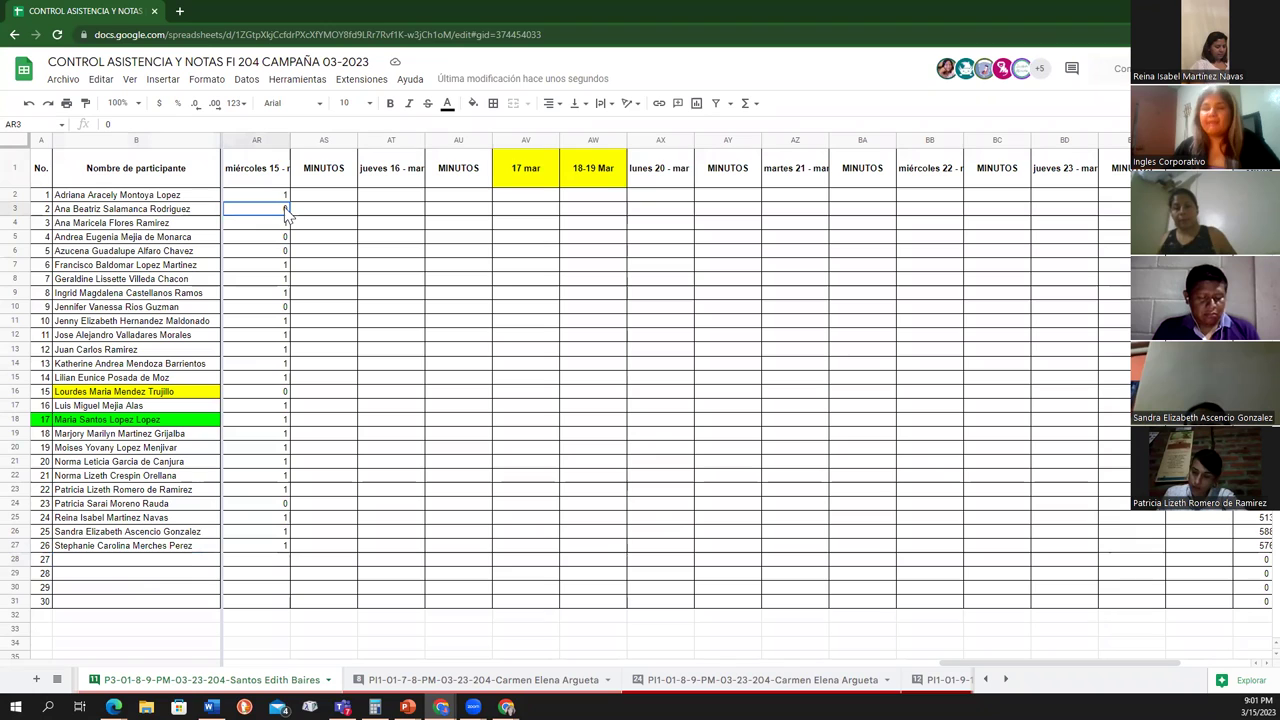
key("Delete")
type("1")
left_click(265, 282)
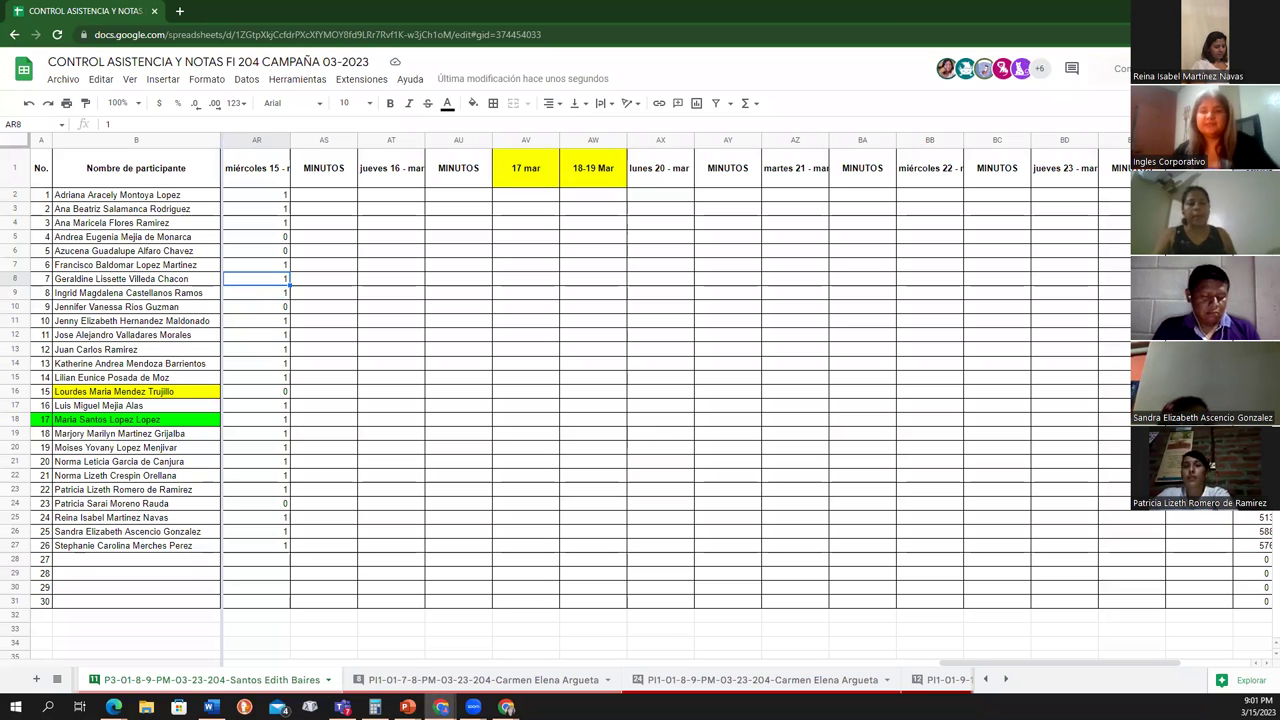
- Switch to the CLASE 11 INGLES ONLINE presentation in PowerPoint to view its current slide, and return to the attendance spreadsheet
mouse_move(407, 707)
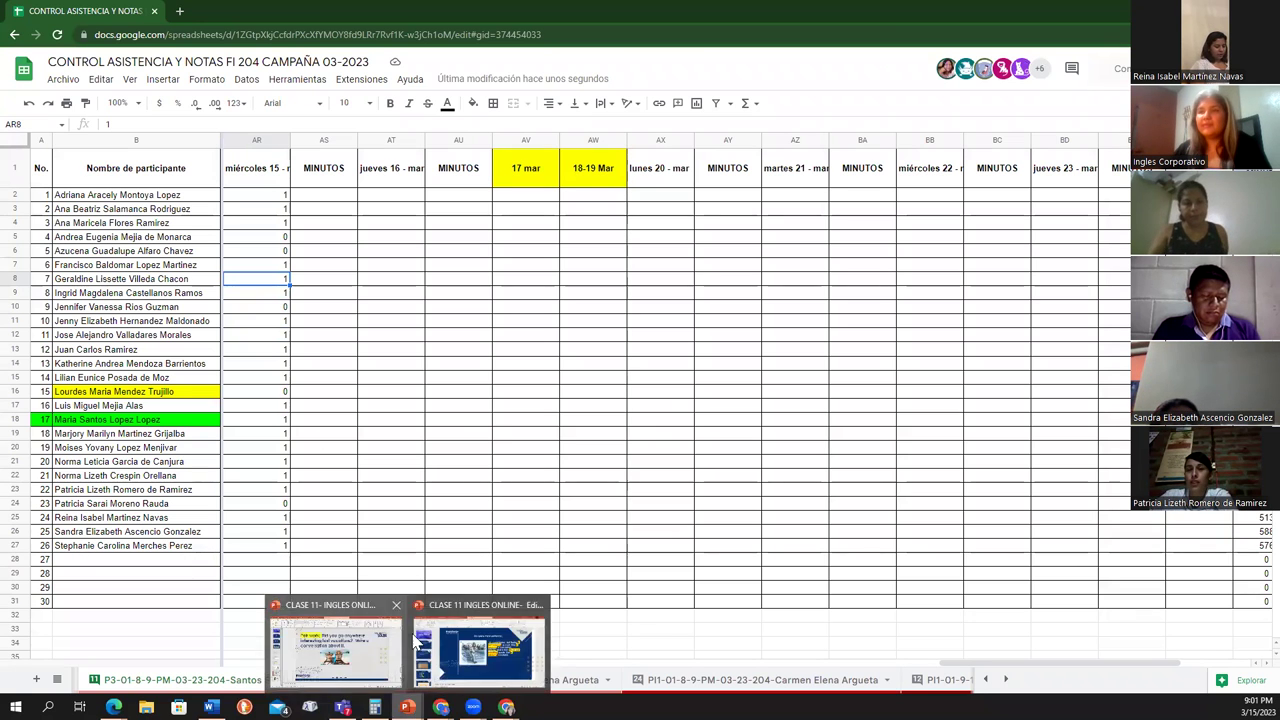
left_click(478, 650)
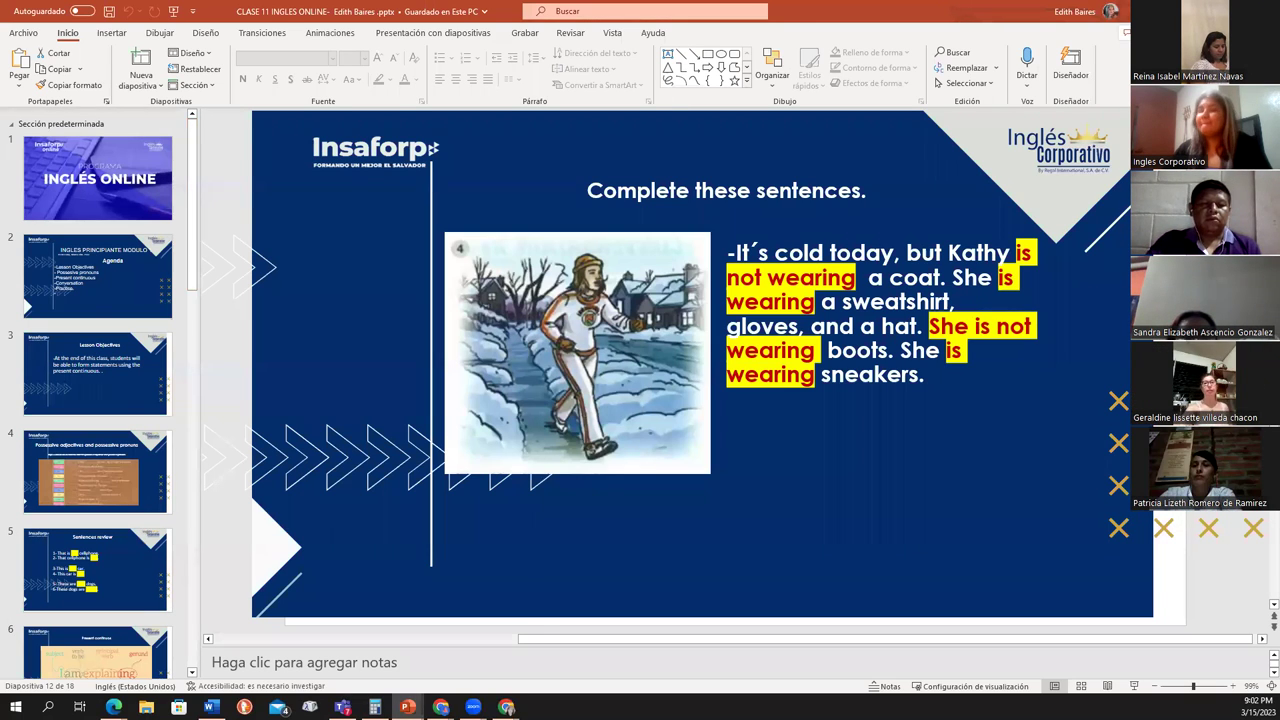
key("alt+Tab")
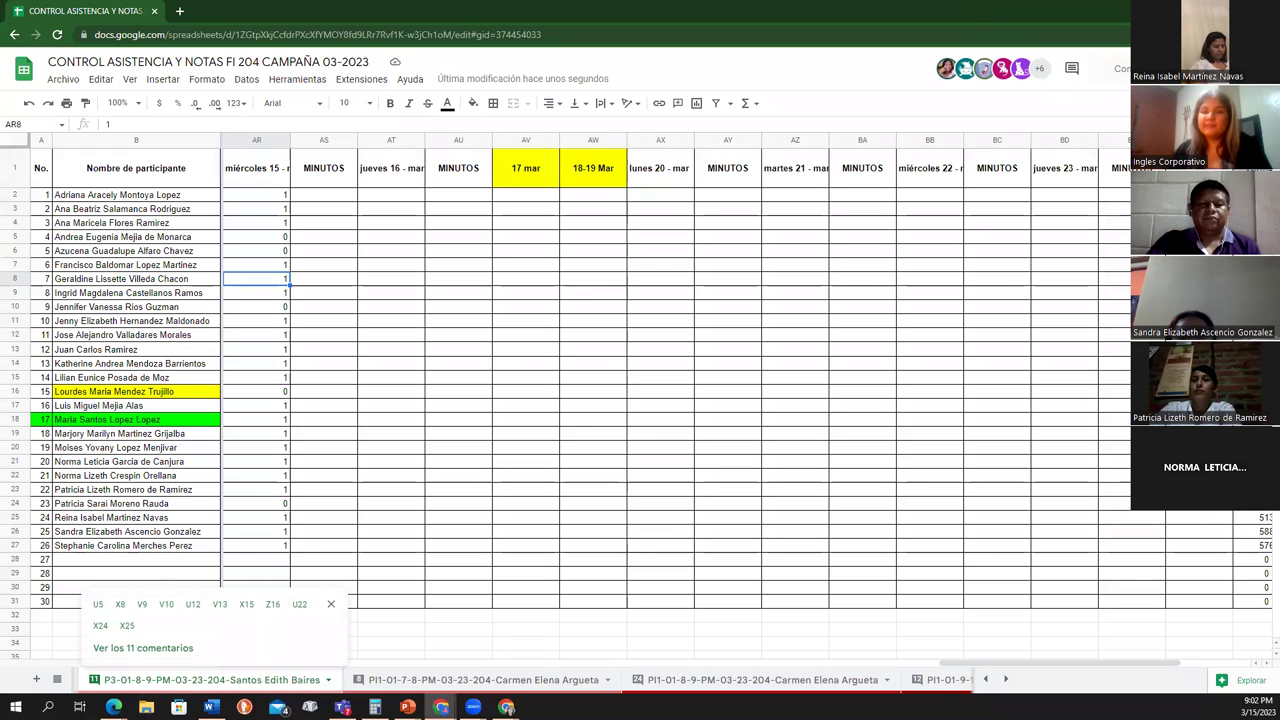